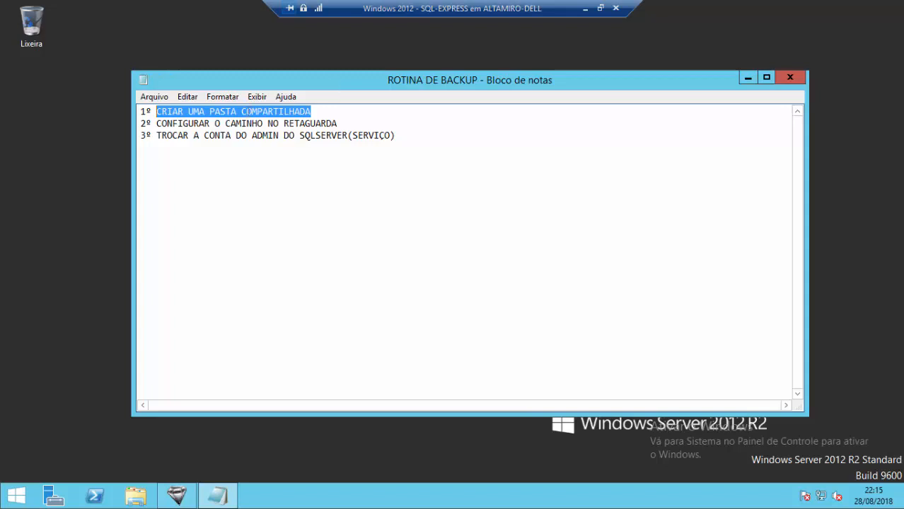
- Highlight the first backup step about the shared folder, then all three steps
click(242, 112)
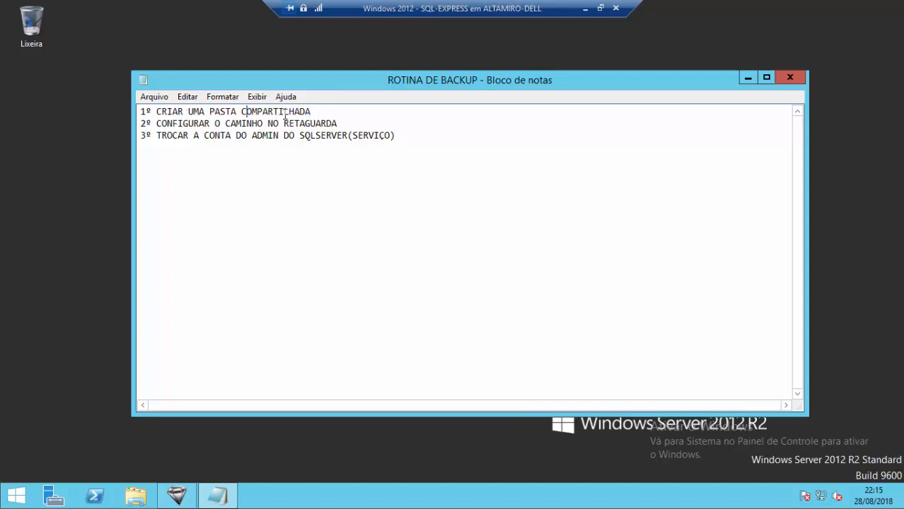
drag(311, 111, 142, 111)
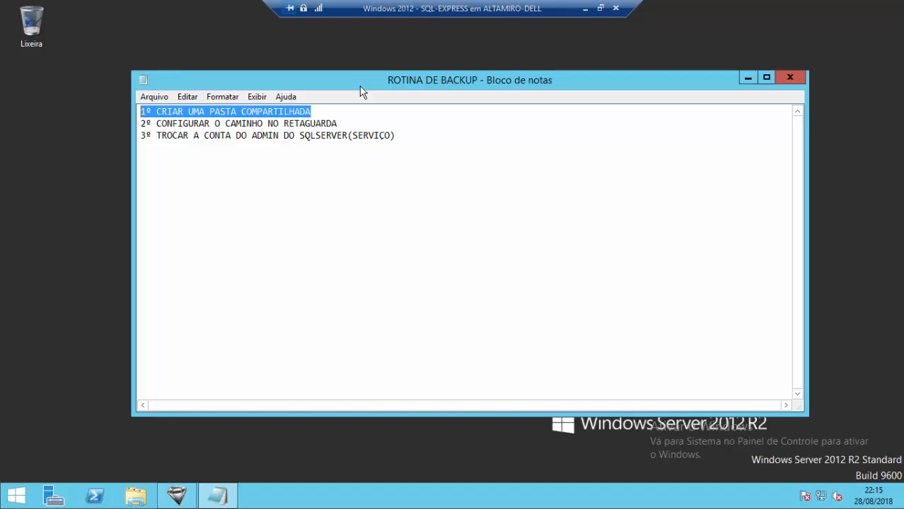
click(305, 123)
drag(386, 134, 151, 111)
click(250, 123)
- Highlight the third step on the SQL Server account and the first again, then minimize Notepad
click(365, 129)
drag(416, 143, 120, 133)
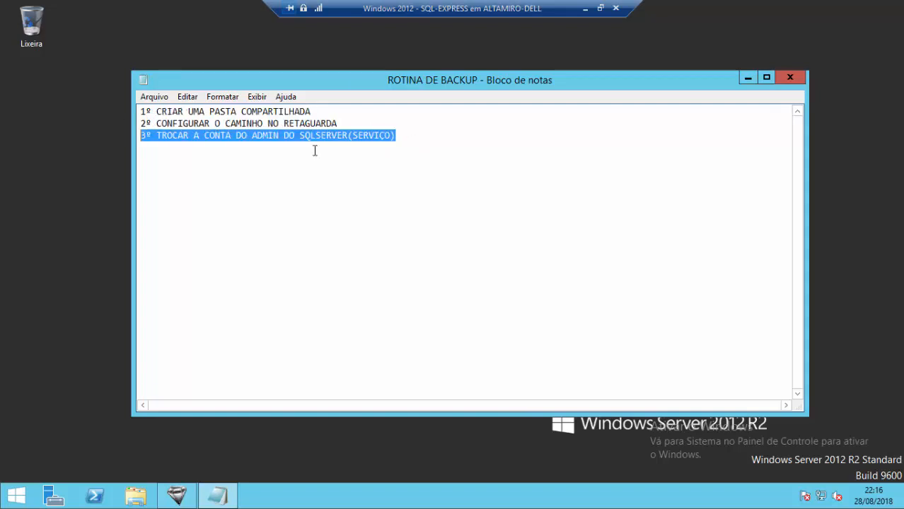
click(333, 116)
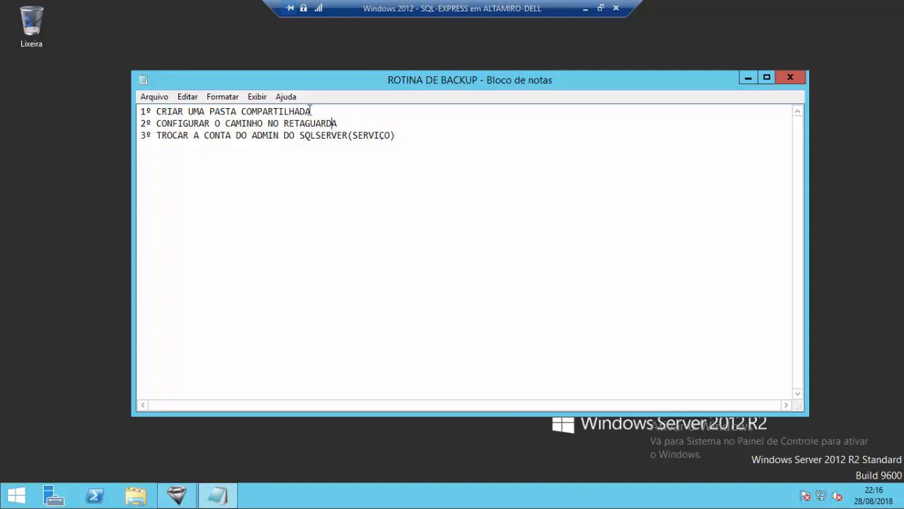
drag(323, 108, 140, 110)
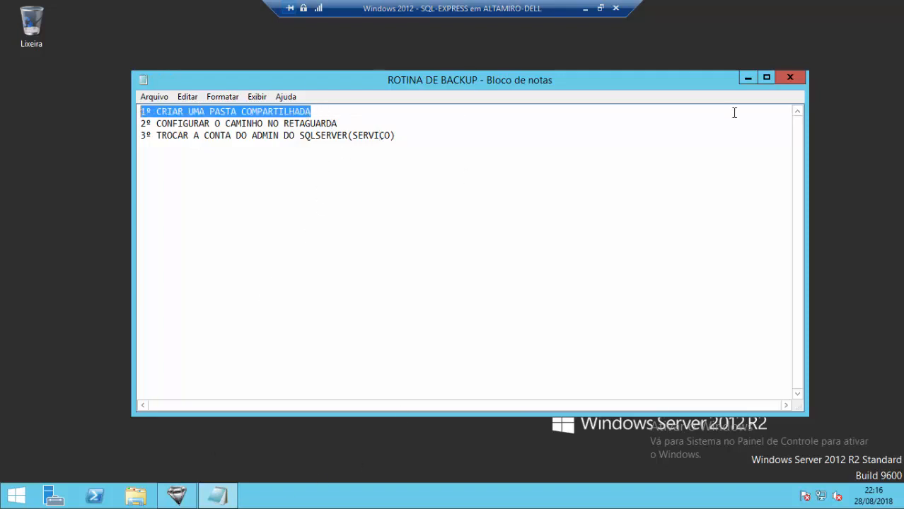
click(747, 78)
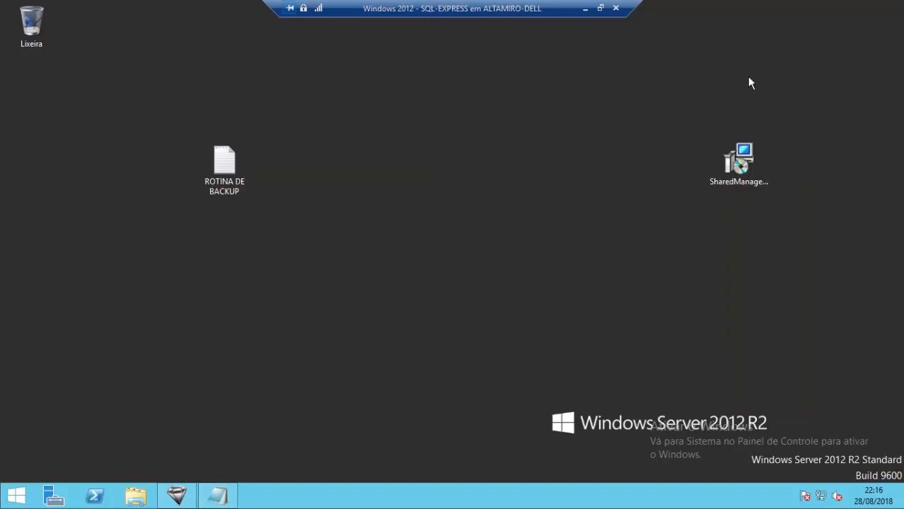
- Check the computer name in System properties via the Meu computador tile
click(140, 497)
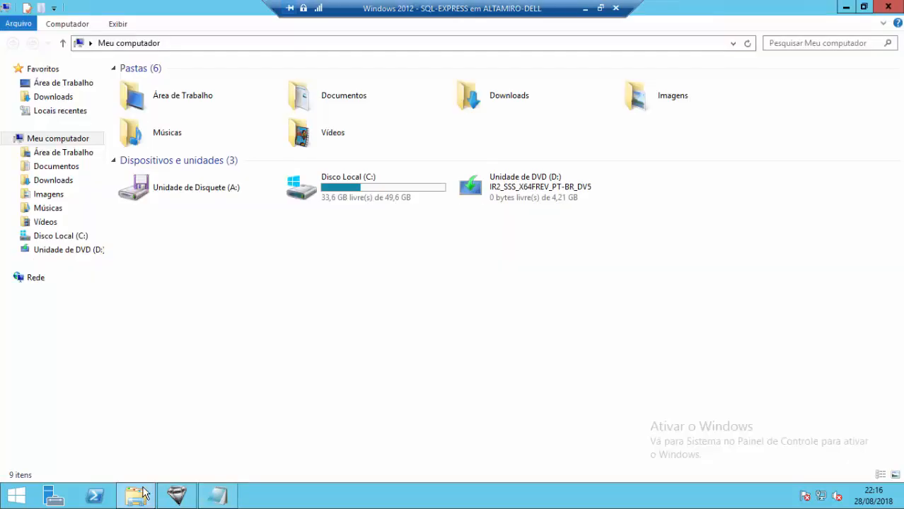
click(892, 7)
click(14, 495)
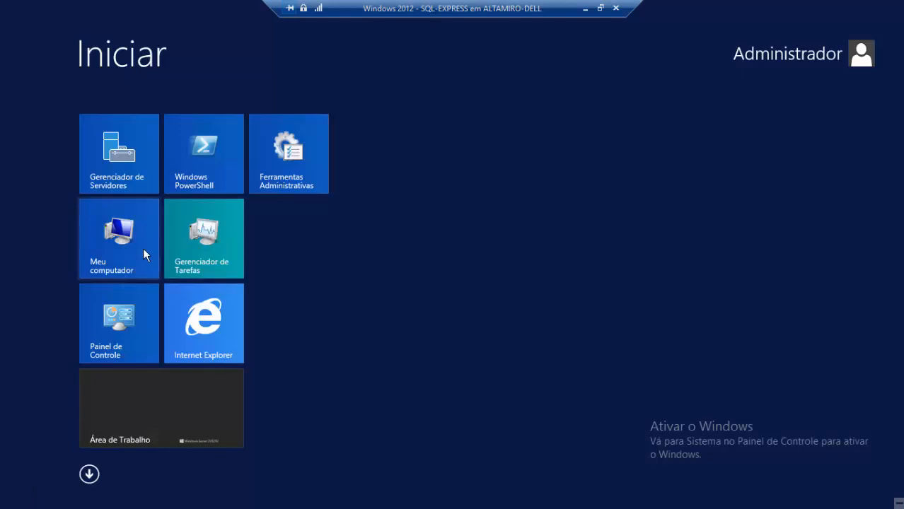
right_click(124, 261)
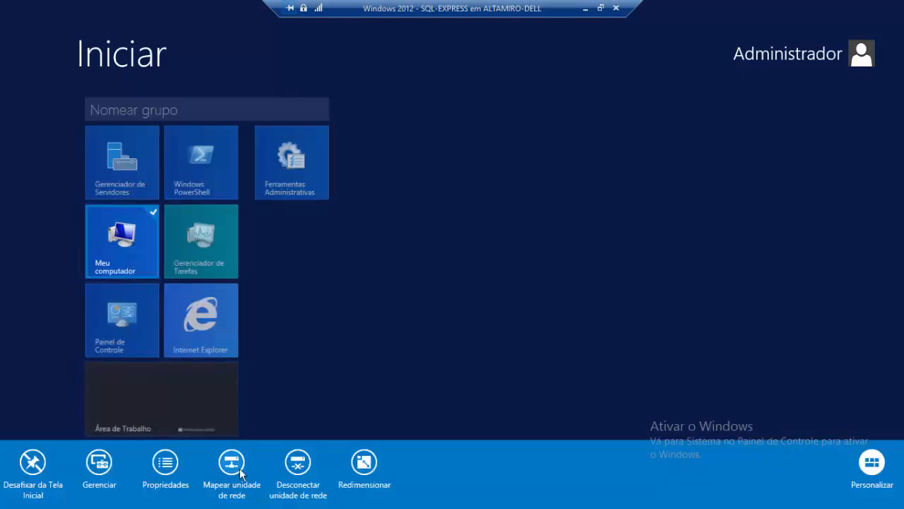
click(166, 468)
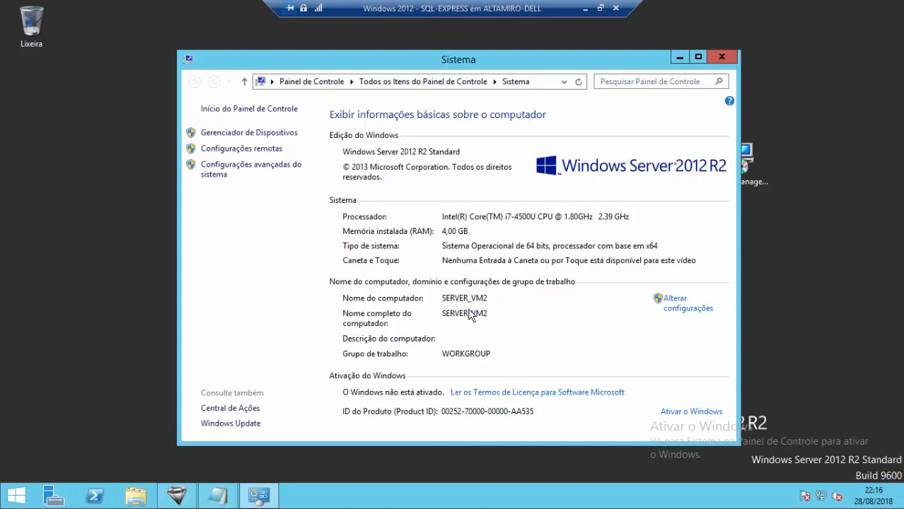
click(721, 57)
- Browse to the \\server_vm network shares in File Explorer
click(135, 495)
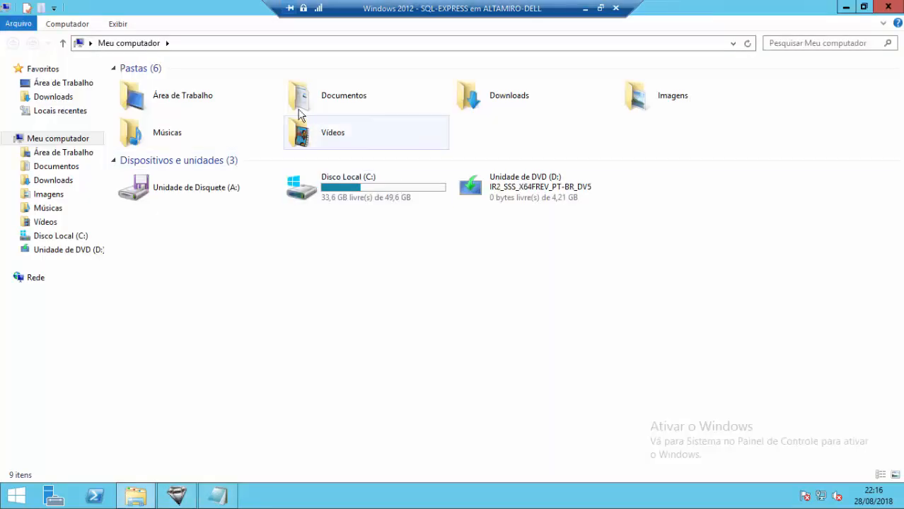
click(250, 44)
text(\\ser)
key(Down)
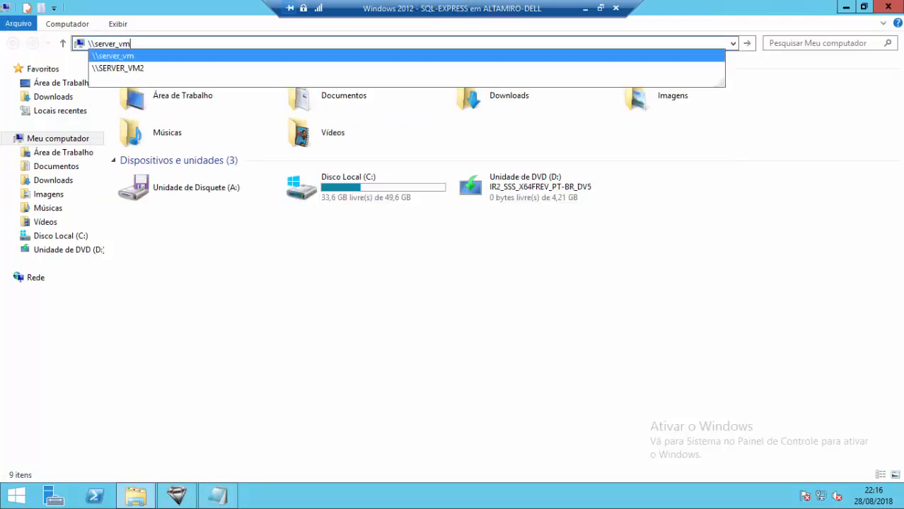
key(Return)
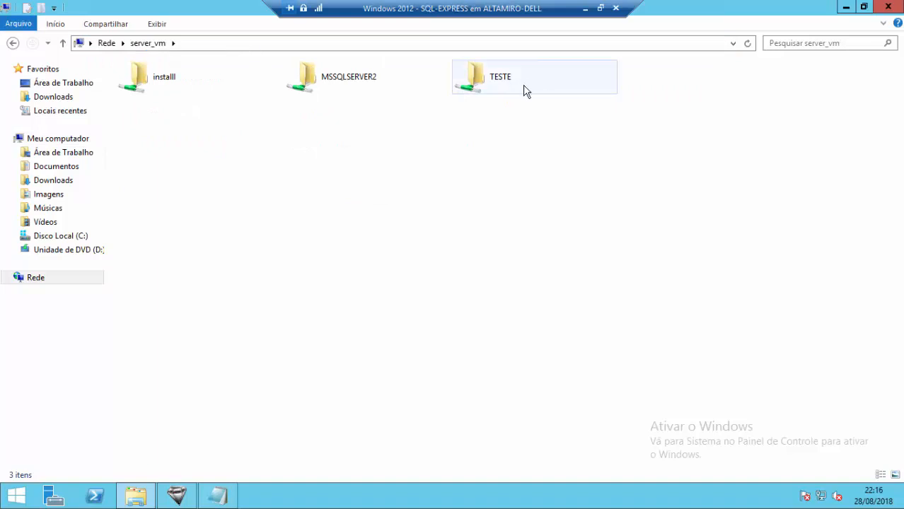
- Permanently delete the BACKUP folder inside TESTE and minimize the remote VM session
double_click(507, 82)
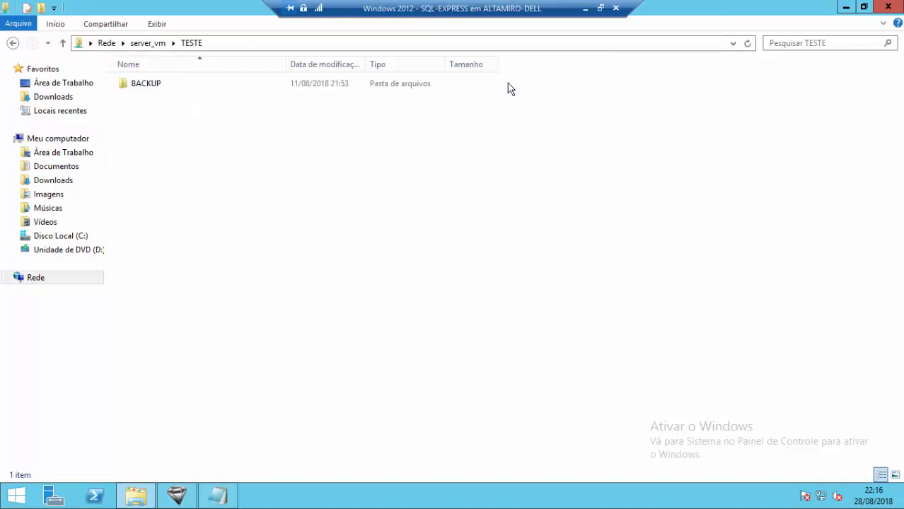
click(155, 83)
key(shift+Delete)
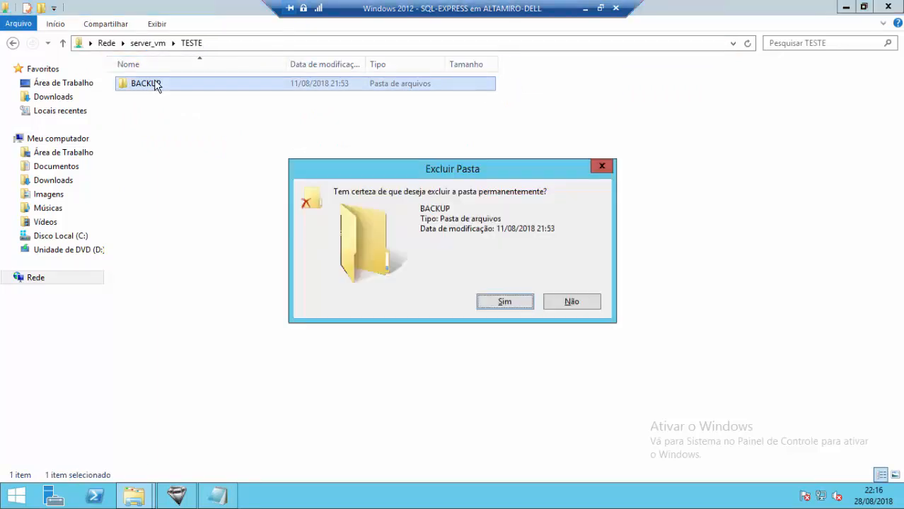
key(Return)
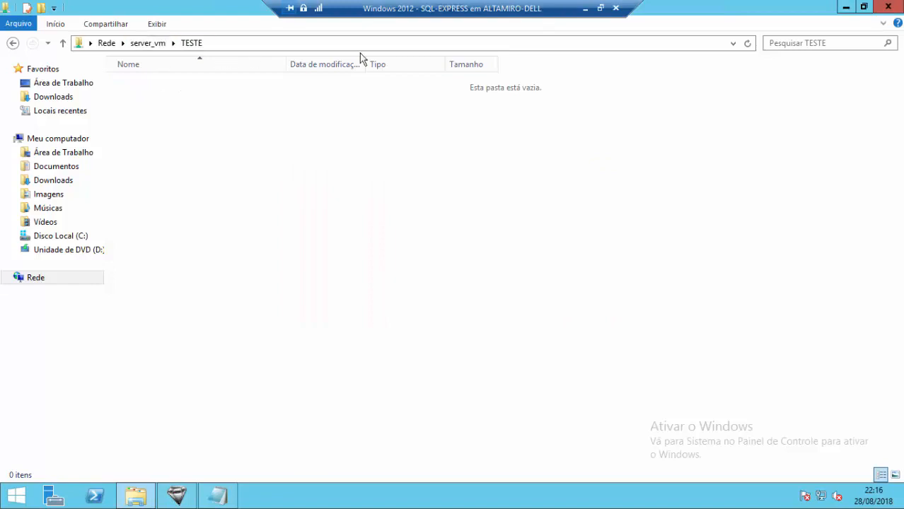
click(584, 9)
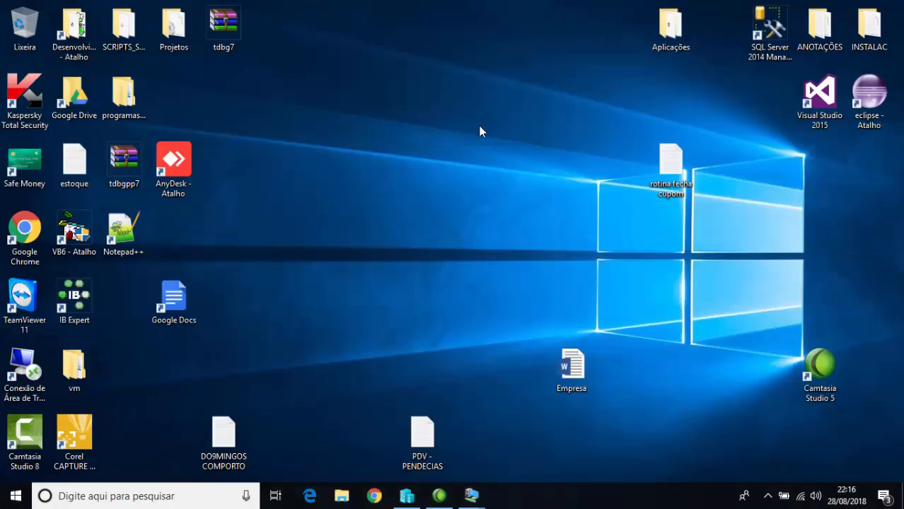
- Switch to the SQL-FULL VM, minimize the server_vm2 folder window and close Server Manager
click(407, 495)
click(472, 495)
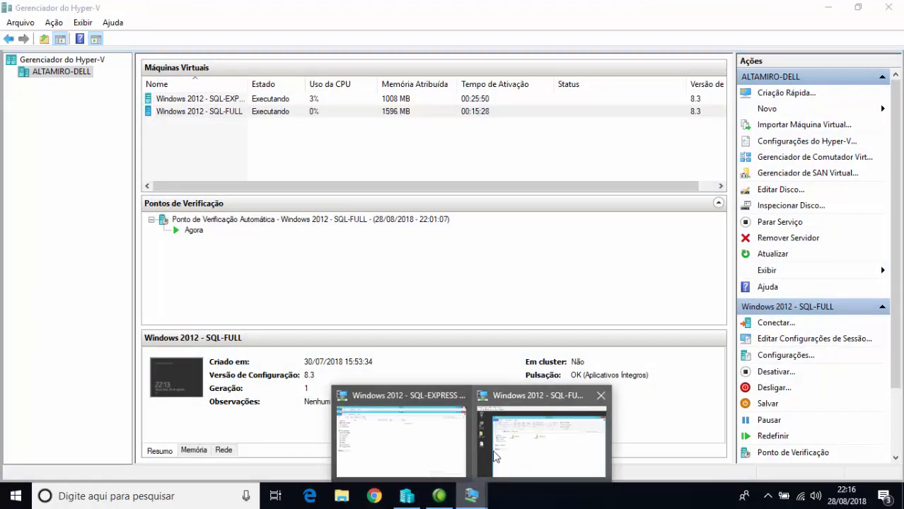
click(535, 405)
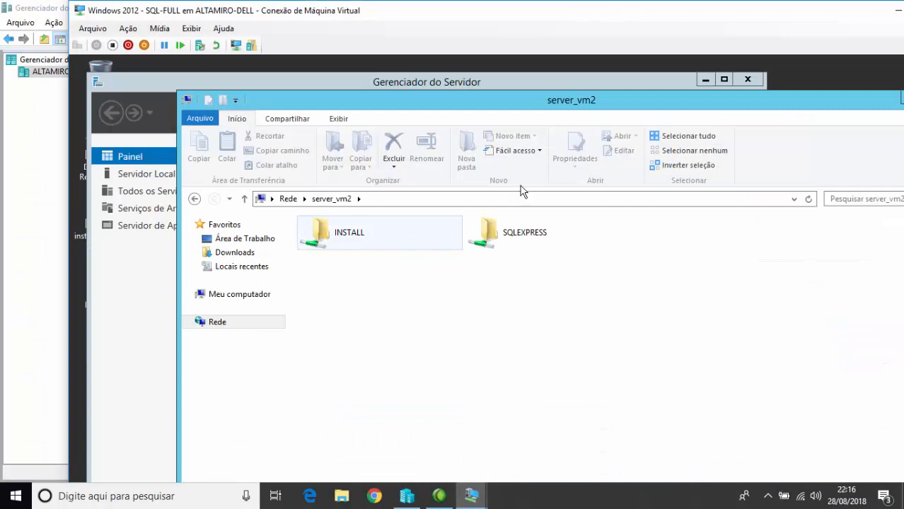
double_click(672, 96)
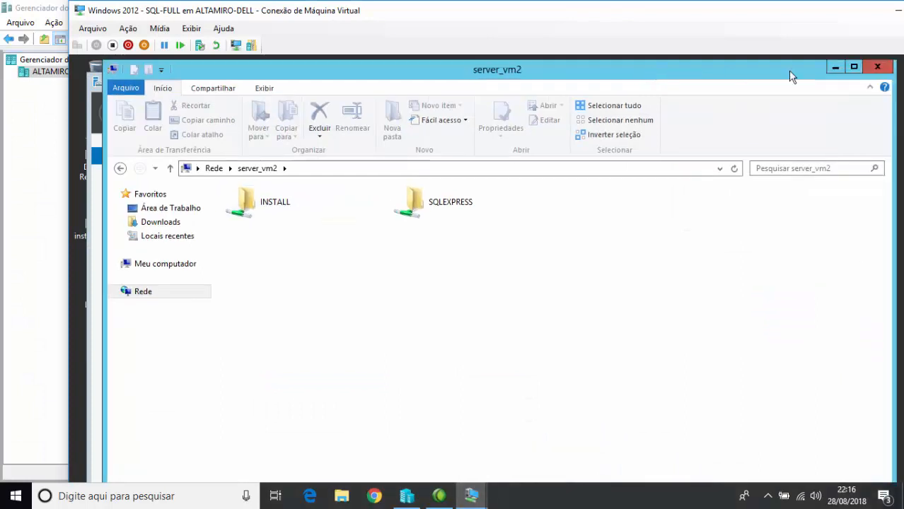
click(875, 72)
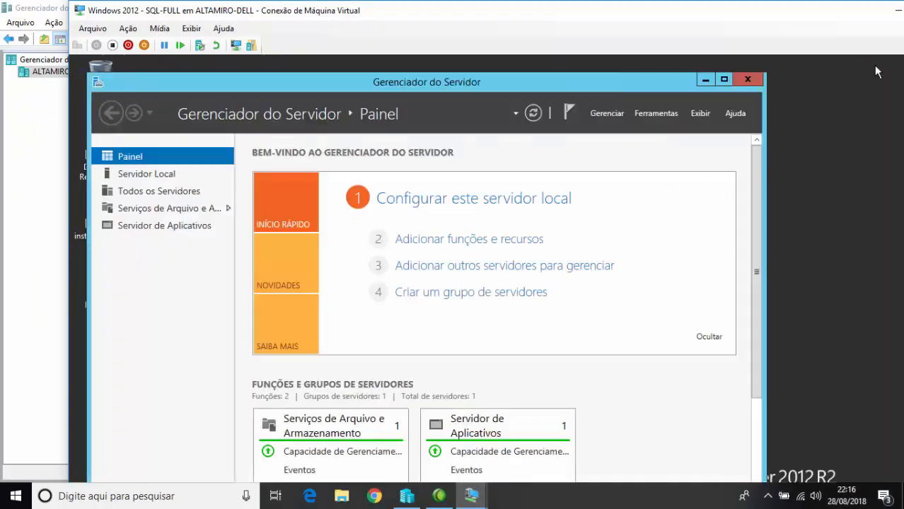
click(747, 78)
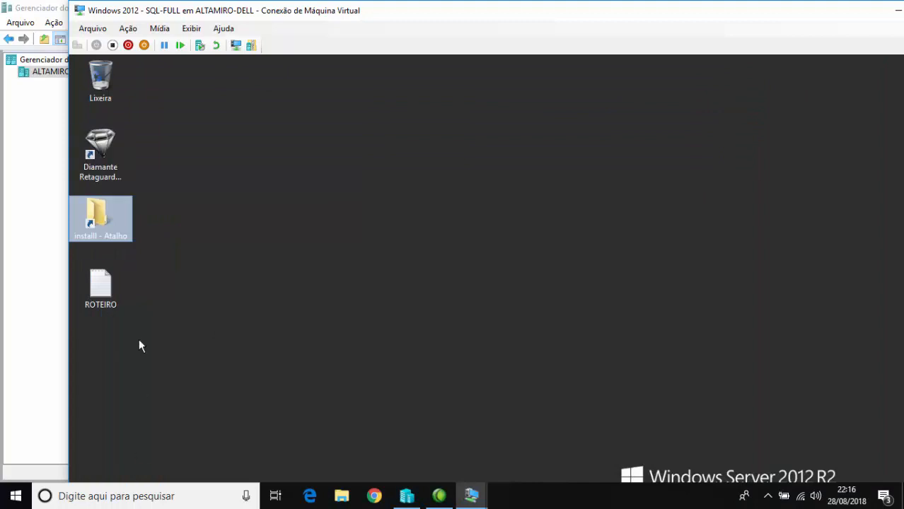
- Create a new folder named TESTE2 in the root of Disco Local (C:)
double_click(100, 222)
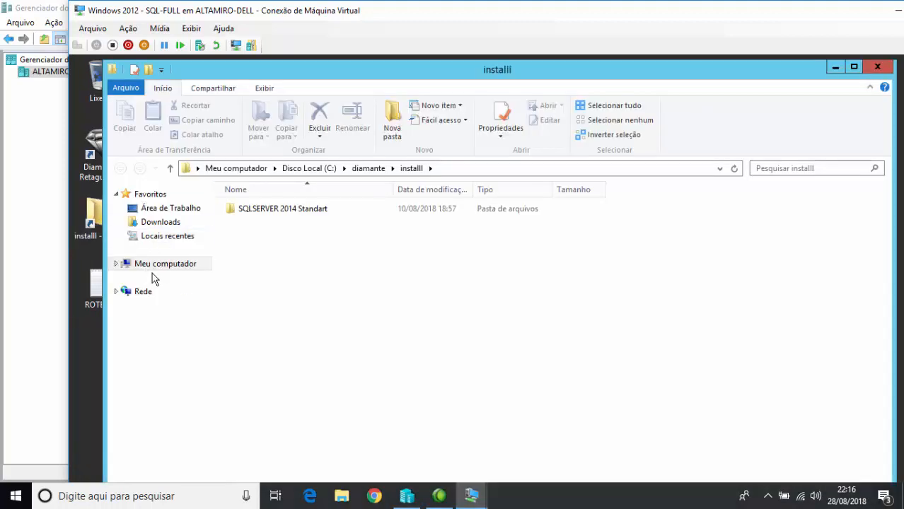
click(195, 263)
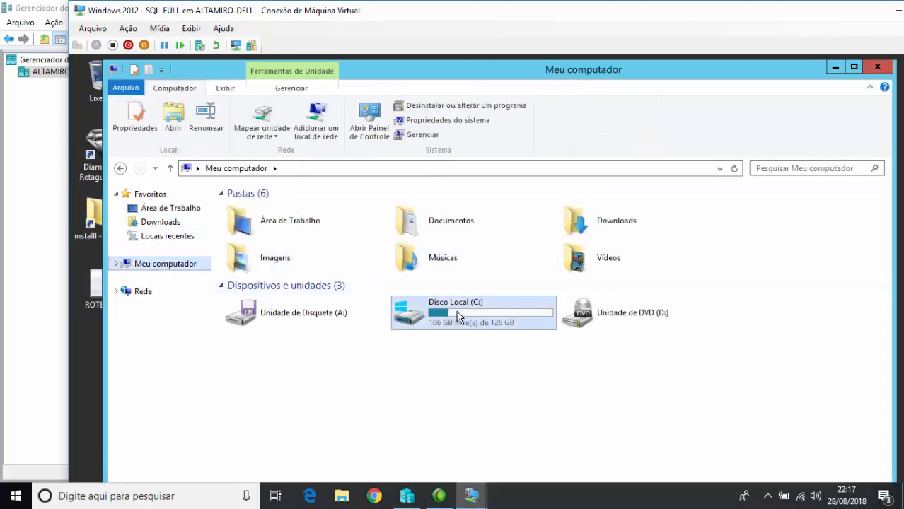
double_click(483, 309)
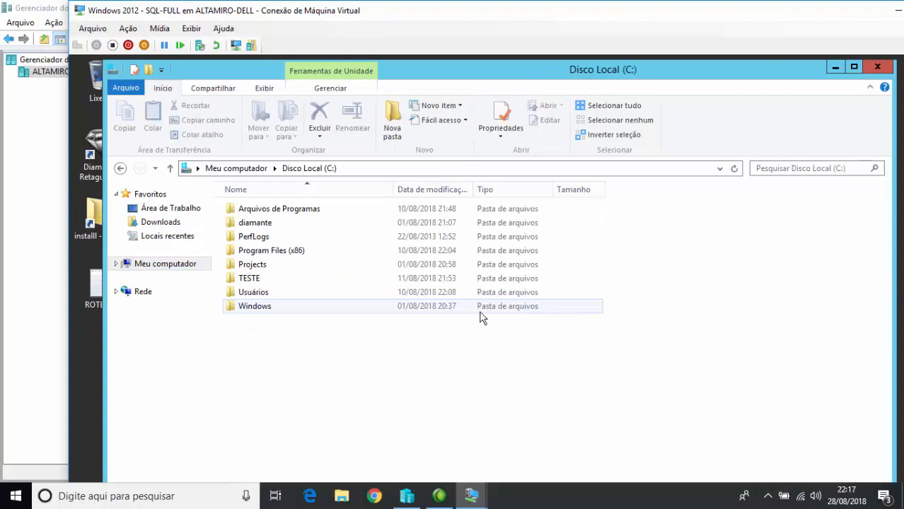
click(253, 264)
click(254, 280)
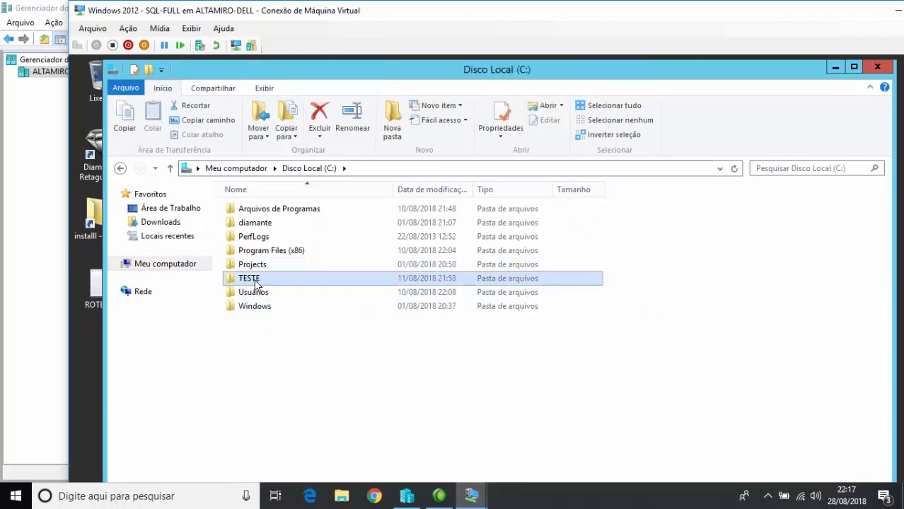
right_click(272, 351)
mouse_move(343, 473)
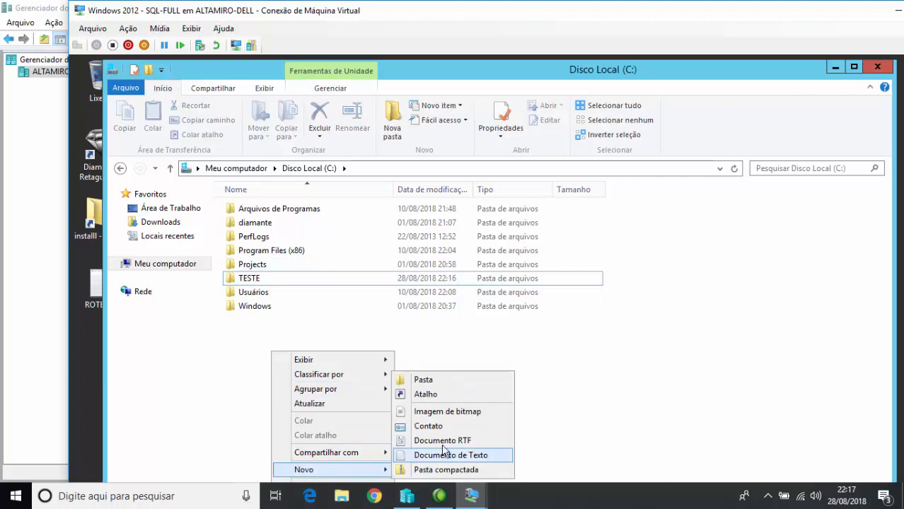
click(427, 377)
text(TESTE2)
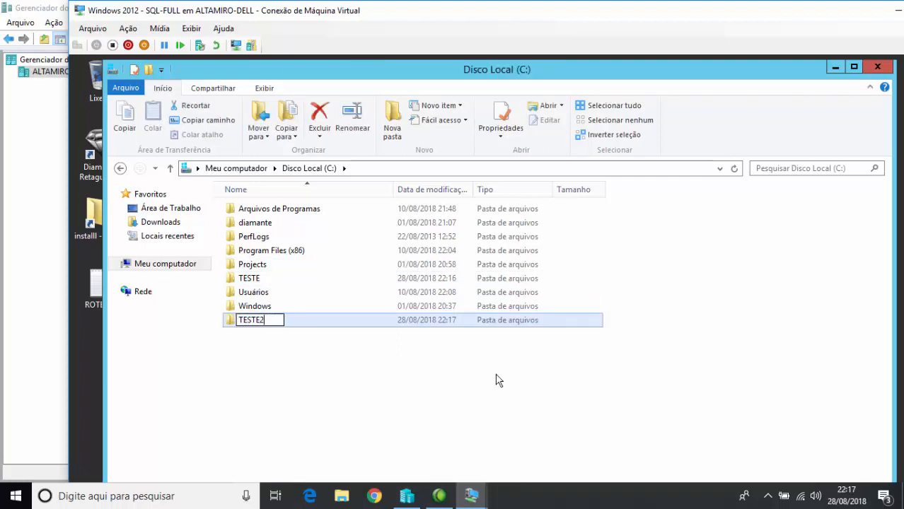
key(Return)
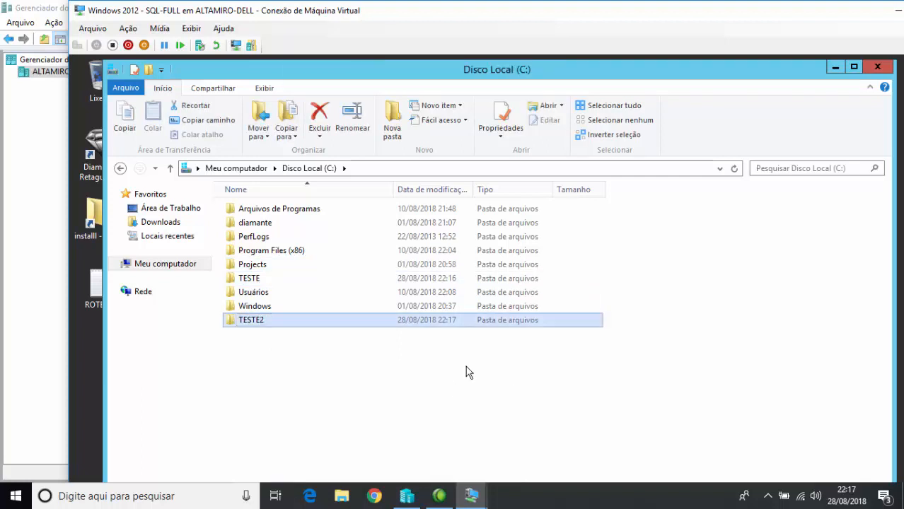
- Share TESTE2 with Todos using Leitura/Gravação permission
right_click(265, 323)
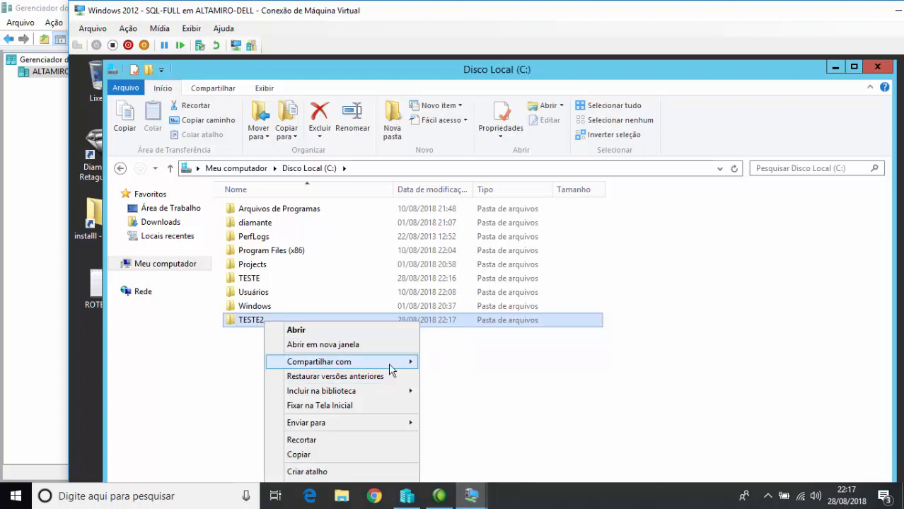
mouse_move(397, 364)
click(480, 383)
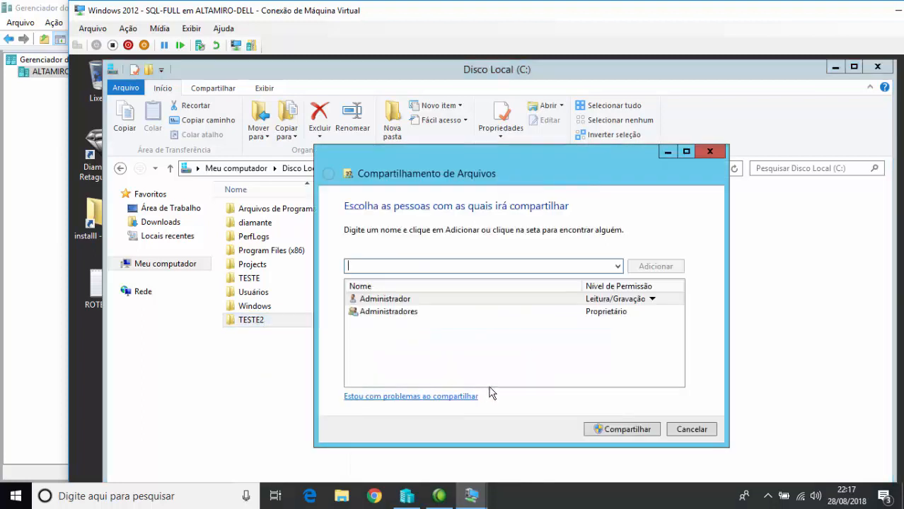
click(618, 265)
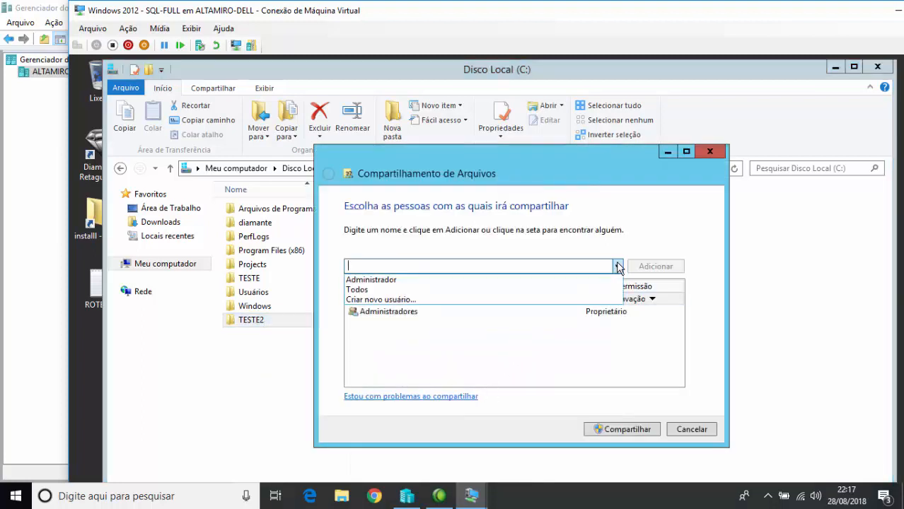
click(360, 290)
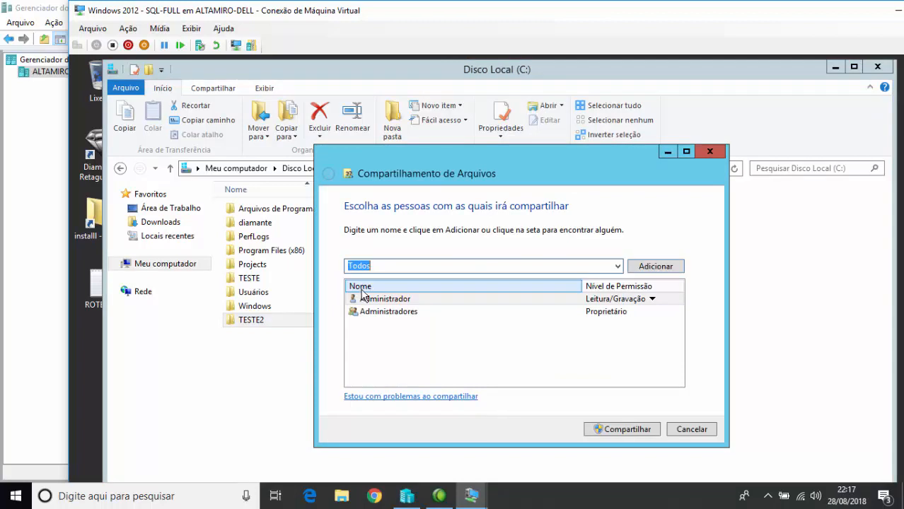
click(656, 268)
click(618, 326)
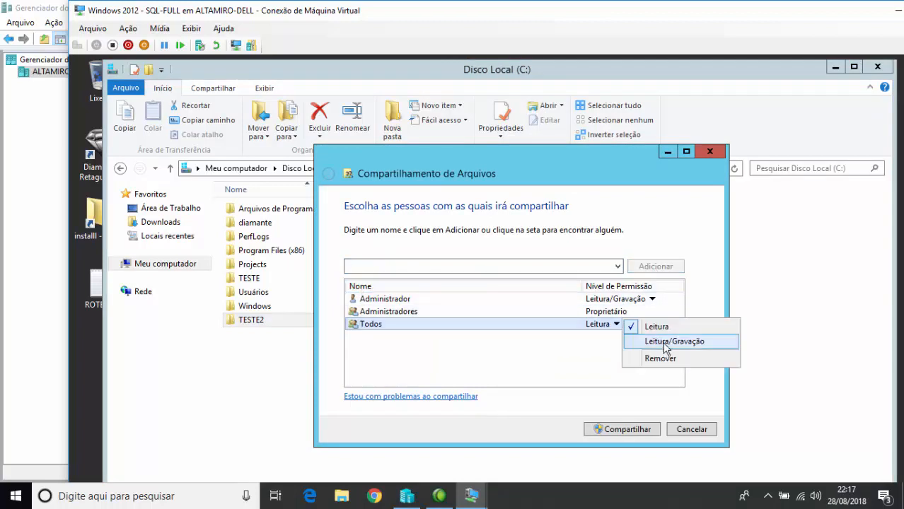
click(667, 342)
click(634, 429)
click(689, 428)
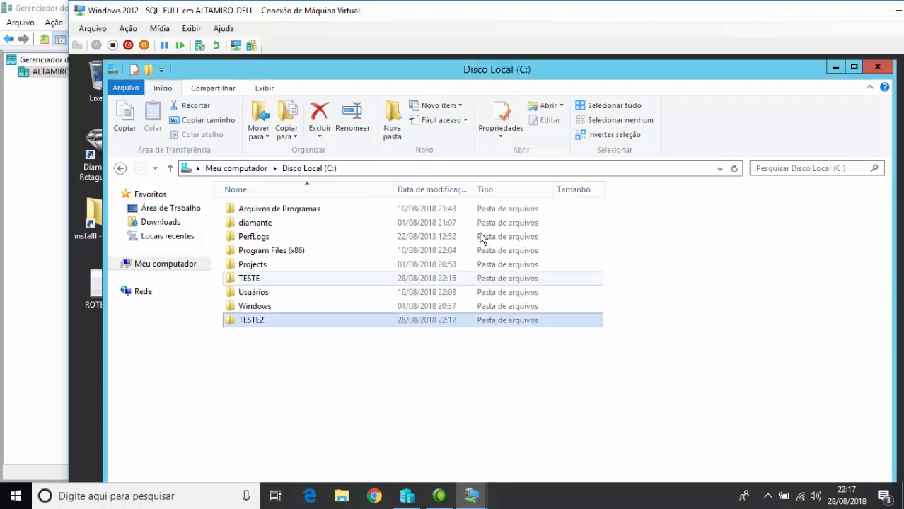
- Open \\SERVER_VM\teste2 on SQL-FULL, copy its network path, then minimize that VM window
click(408, 170)
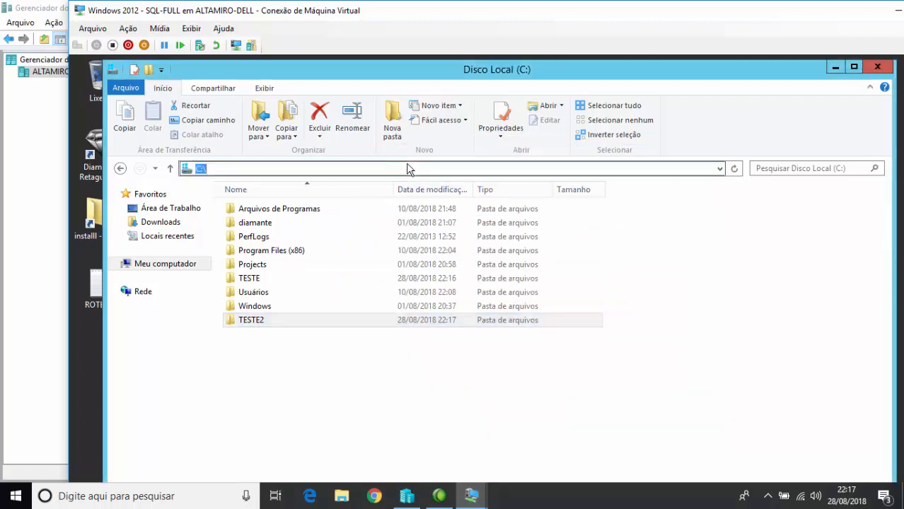
text(\\)
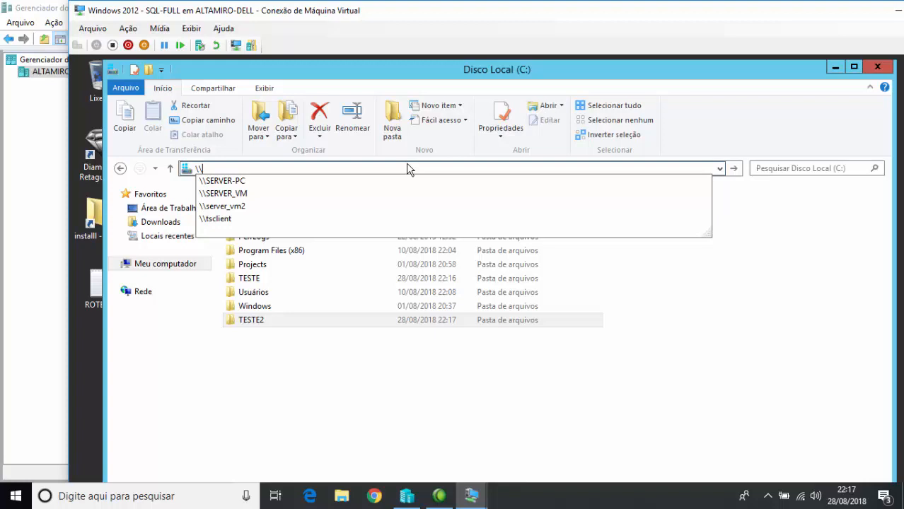
key(Down)
key(Down)
key(Return)
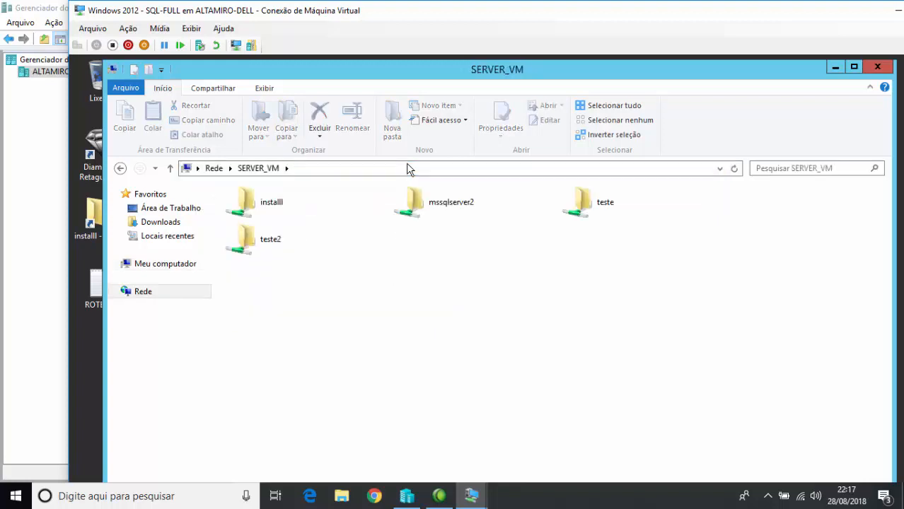
click(277, 247)
double_click(278, 247)
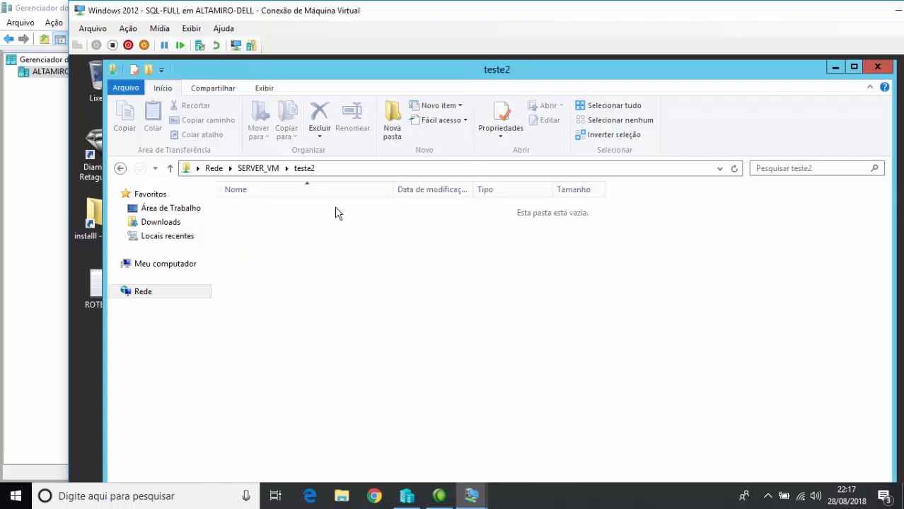
click(351, 169)
drag(314, 171, 154, 175)
key(ctrl+c)
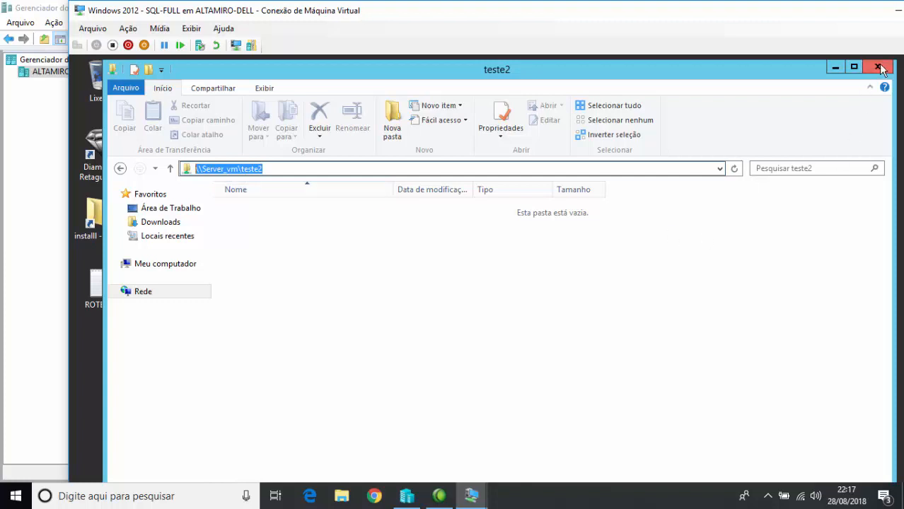
drag(868, 16, 816, 16)
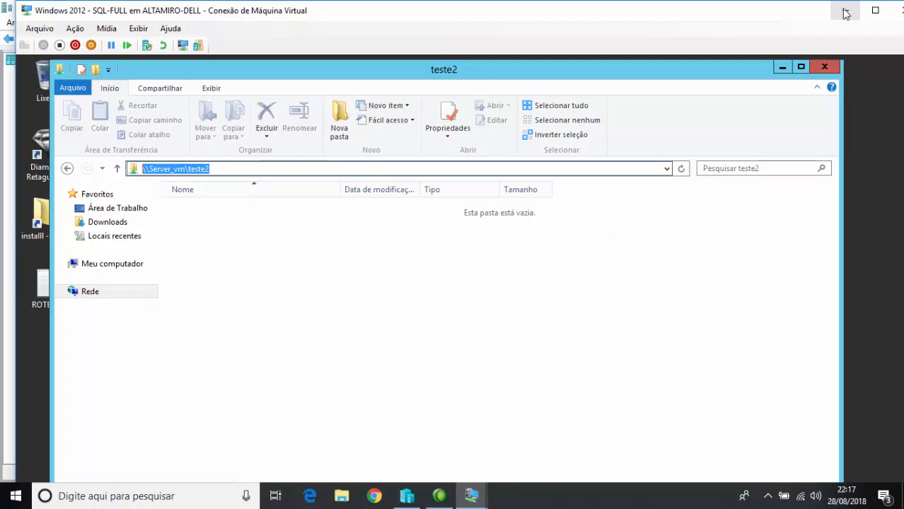
click(846, 13)
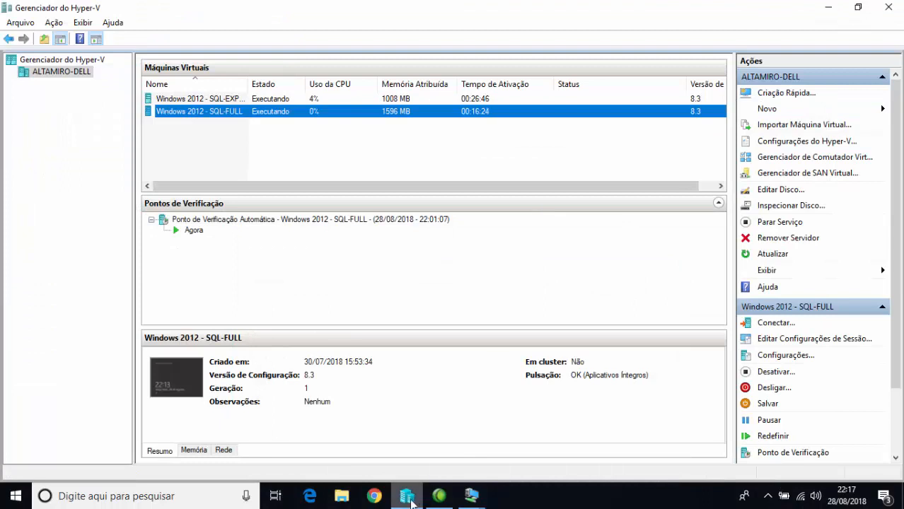
- On SQL-EXPRESS, paste the path, go up to \\Server_vm's share list and open TESTE2
click(471, 495)
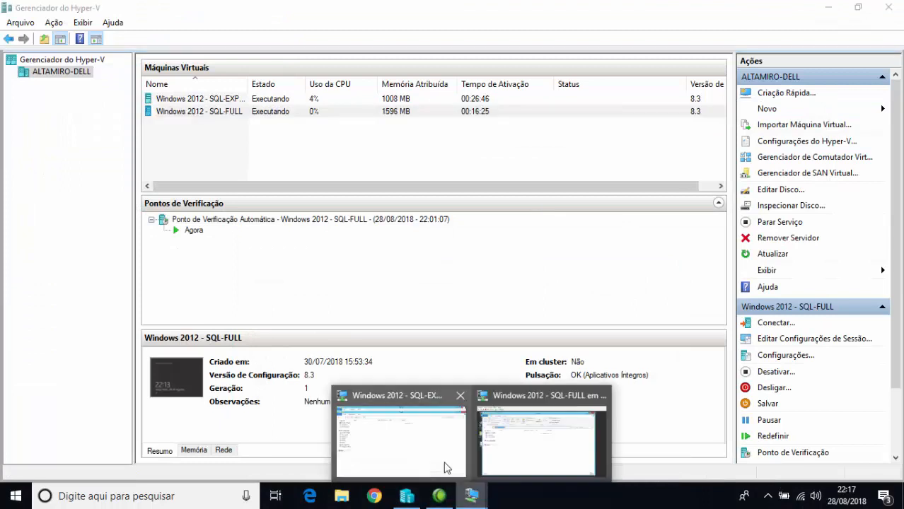
click(409, 396)
click(231, 45)
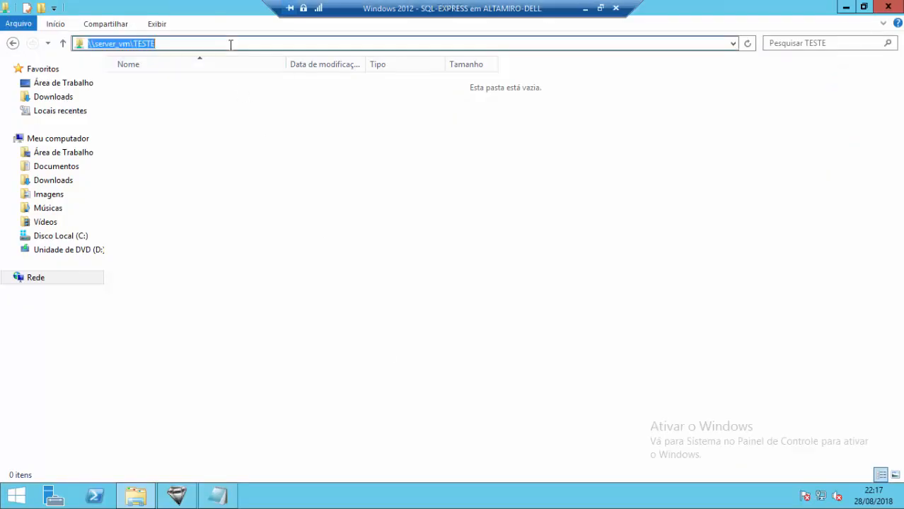
key(ctrl+v)
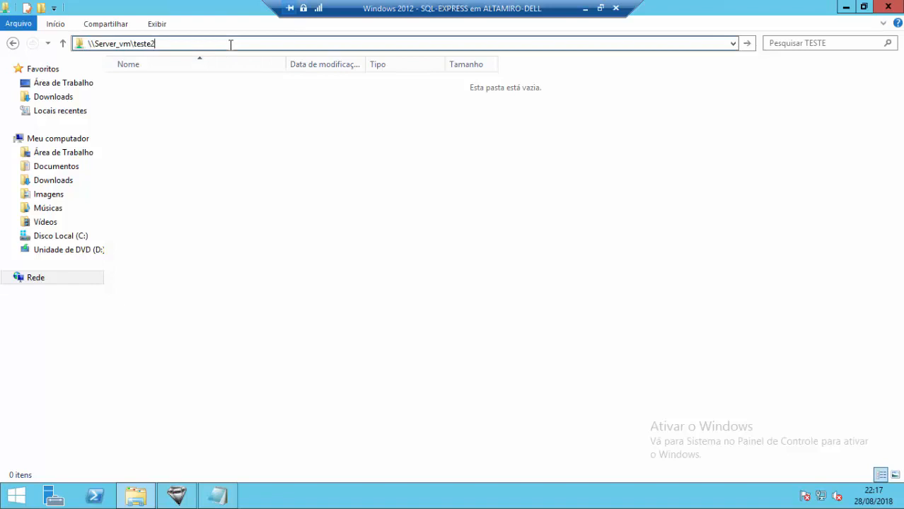
key(Return)
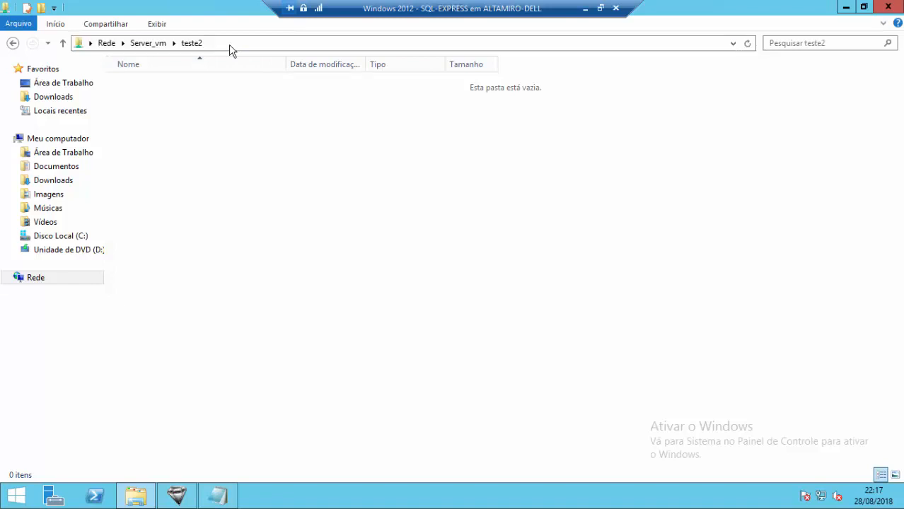
click(230, 45)
double_click(136, 47)
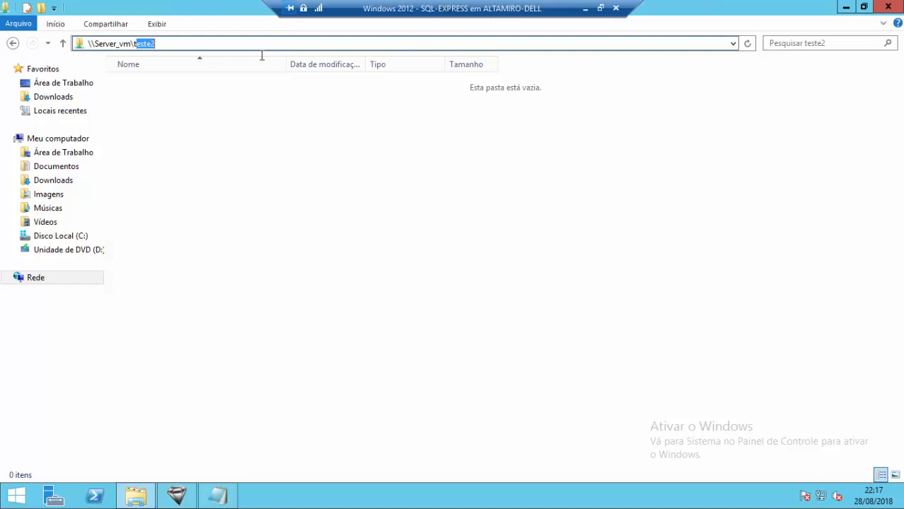
key(BackSpace)
key(Return)
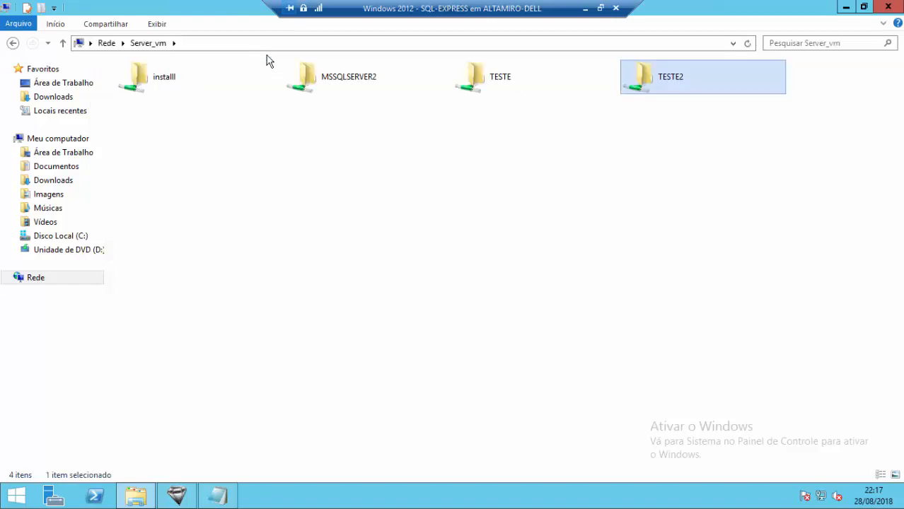
double_click(657, 76)
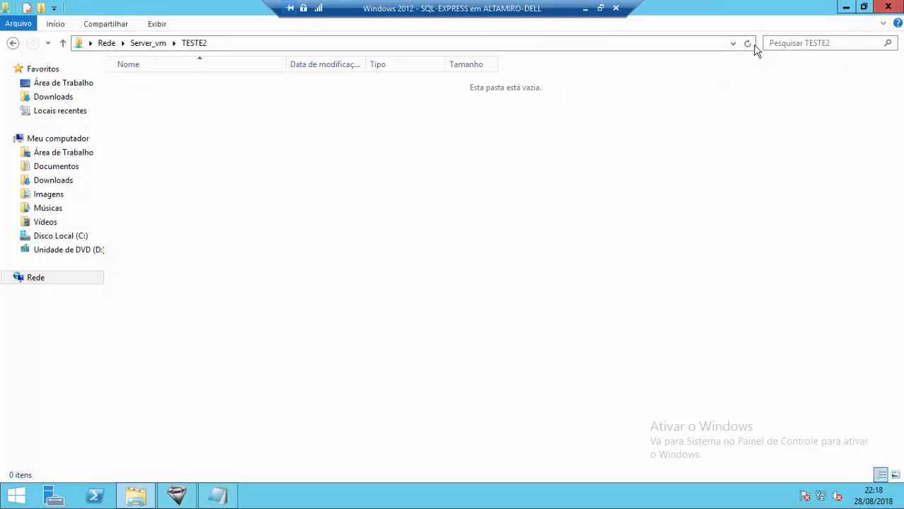
click(217, 43)
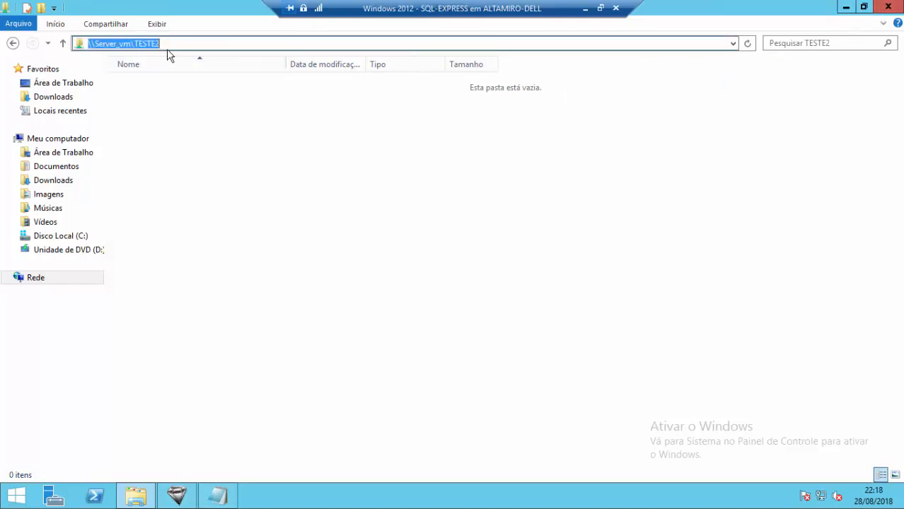
- Check the SQL-EXPRESS computer name in System properties, then review the empty \\Server_vm\TESTE2 path
click(16, 495)
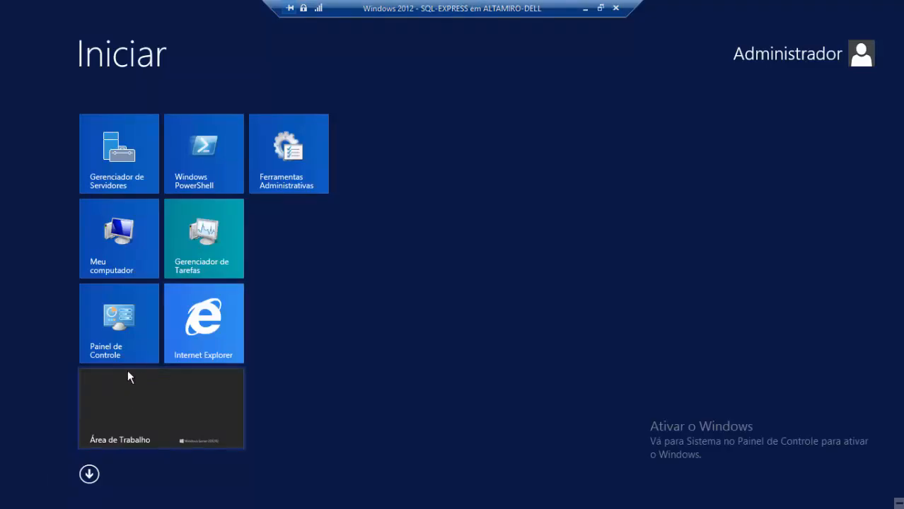
right_click(117, 251)
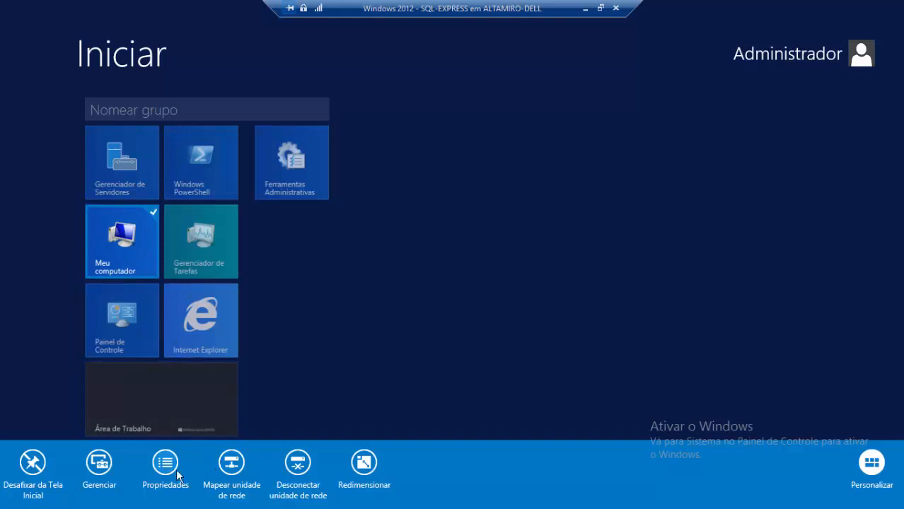
click(165, 463)
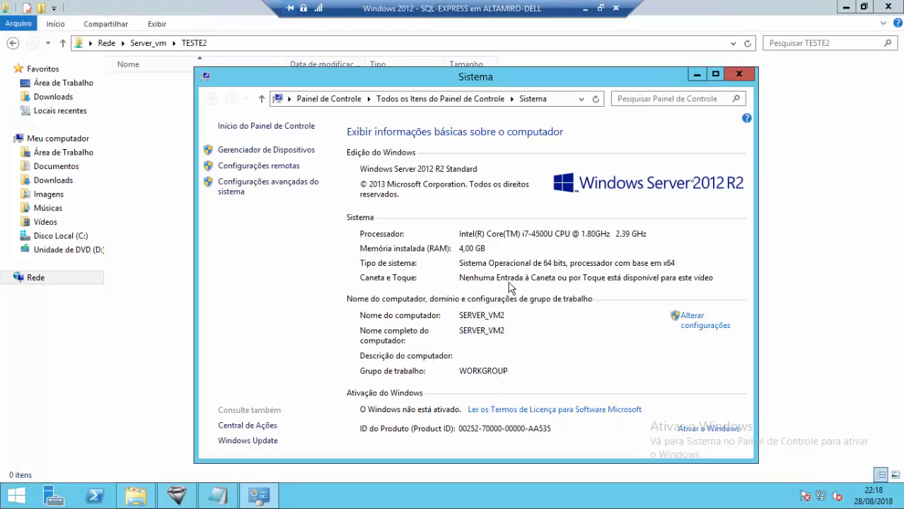
click(738, 74)
click(182, 44)
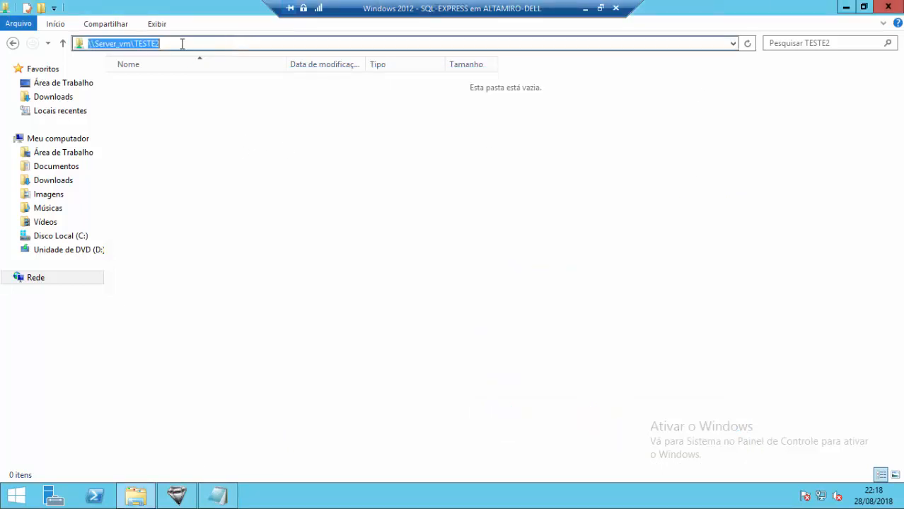
click(122, 44)
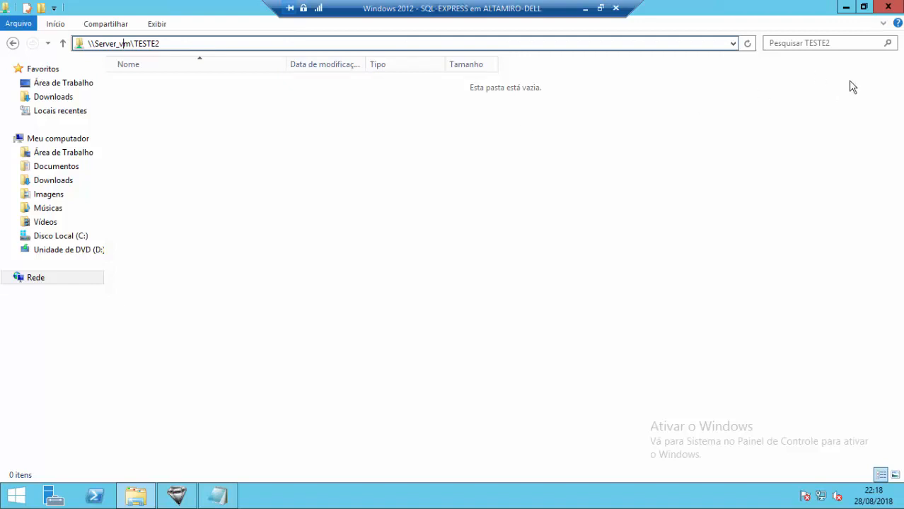
mouse_move(897, 7)
- Close the share window, bring Diamante ERP forward and choose FERRAMENTAS > Configuração de Backup
click(888, 7)
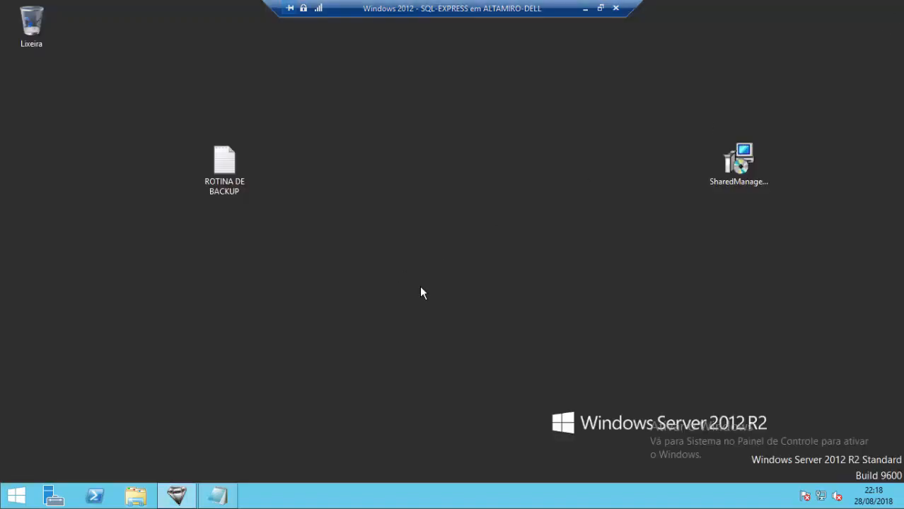
click(177, 496)
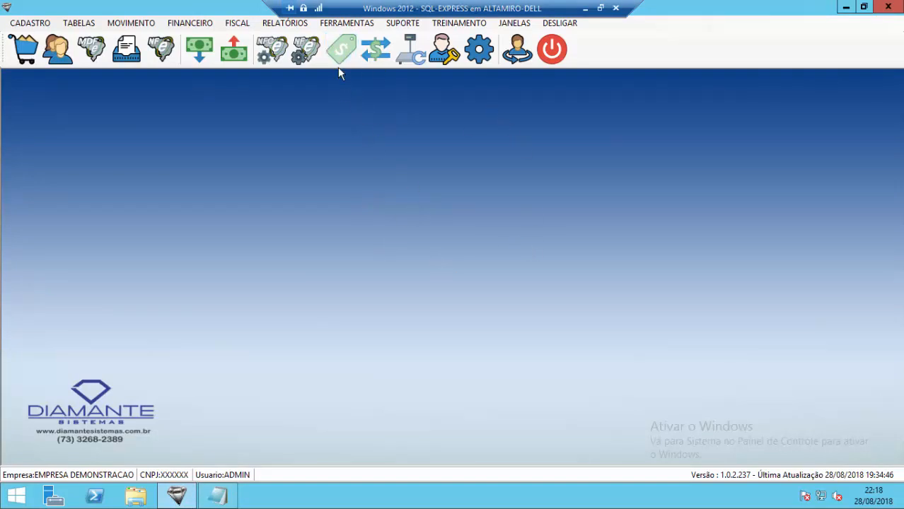
click(345, 23)
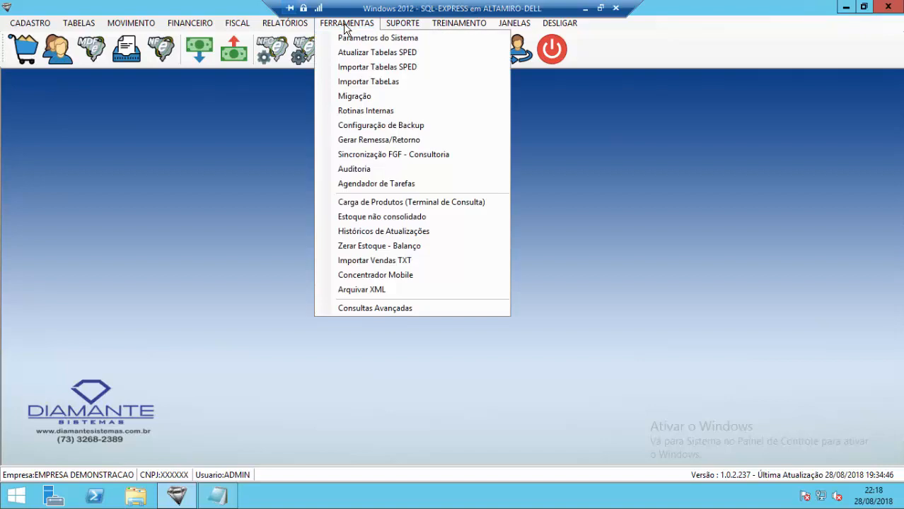
click(385, 129)
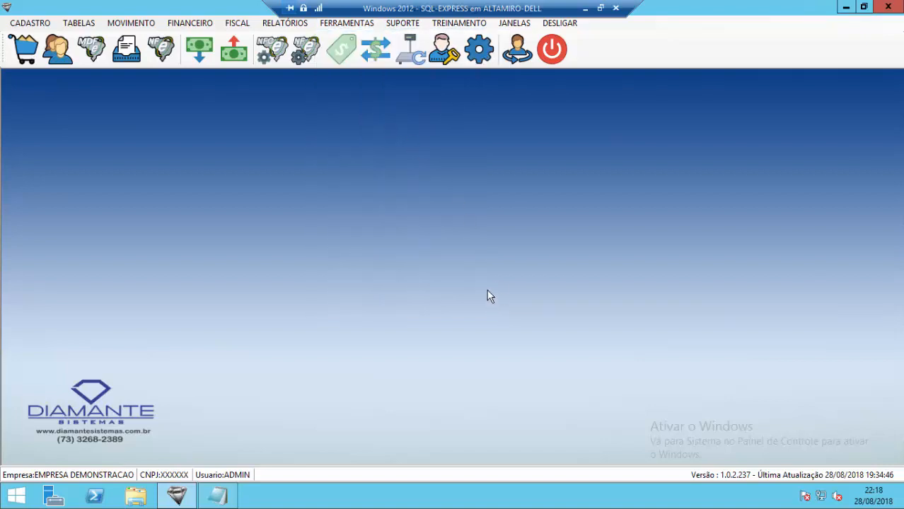
- Delete the first existing backup location entry and acknowledge the confirmation
click(401, 293)
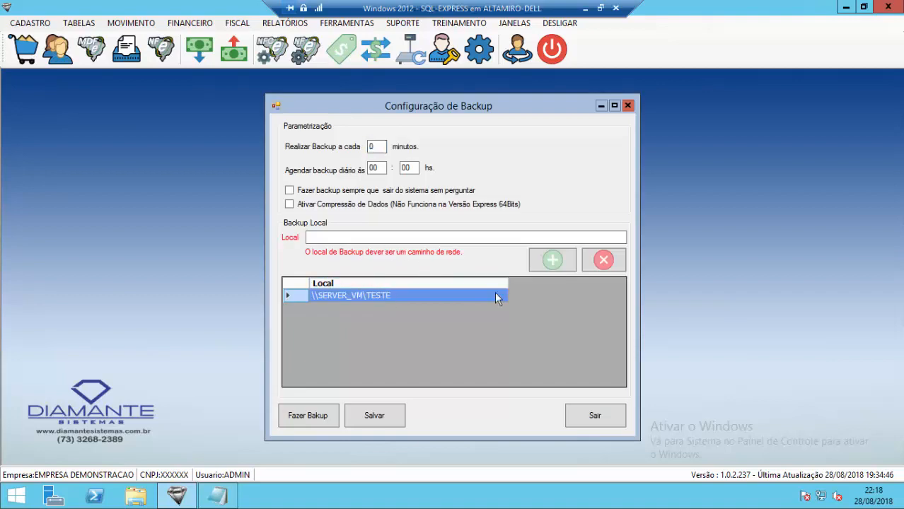
click(603, 259)
click(456, 298)
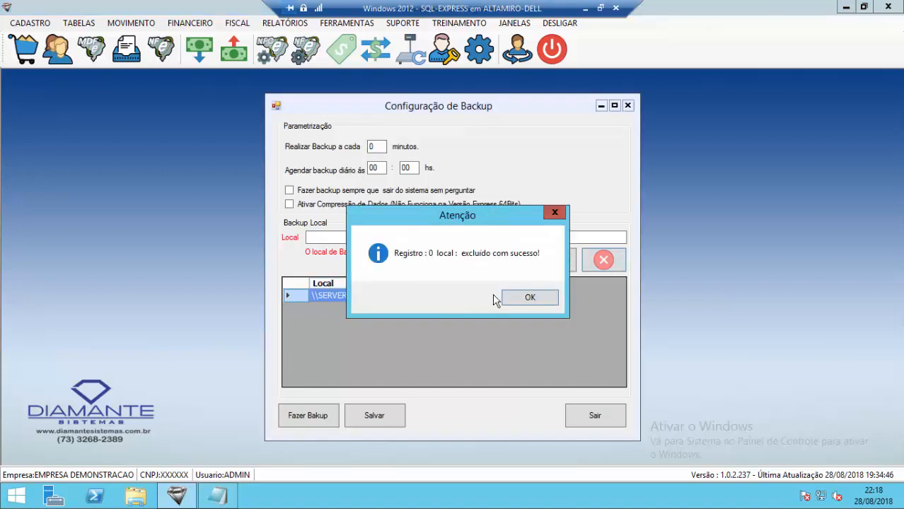
click(530, 298)
- Remove the \\SERVER_VM\TESTE backup location, leaving the list empty
drag(516, 99, 526, 80)
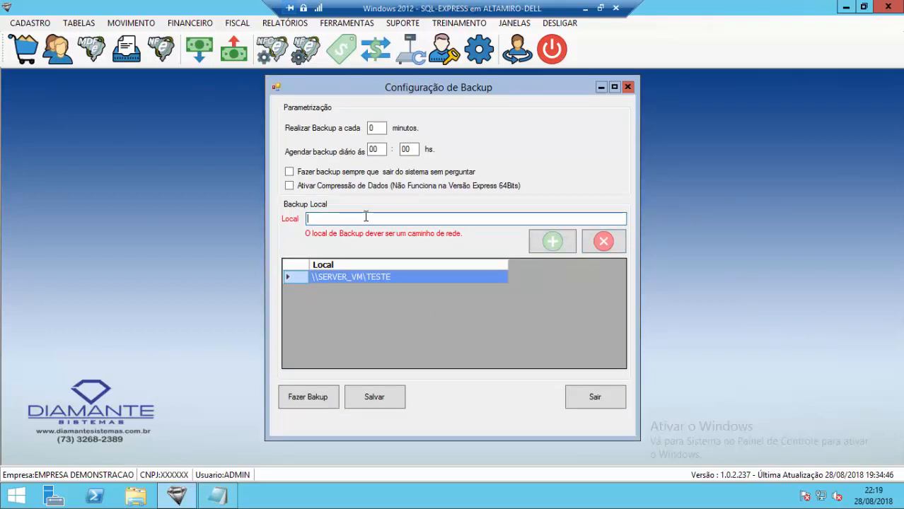
click(367, 277)
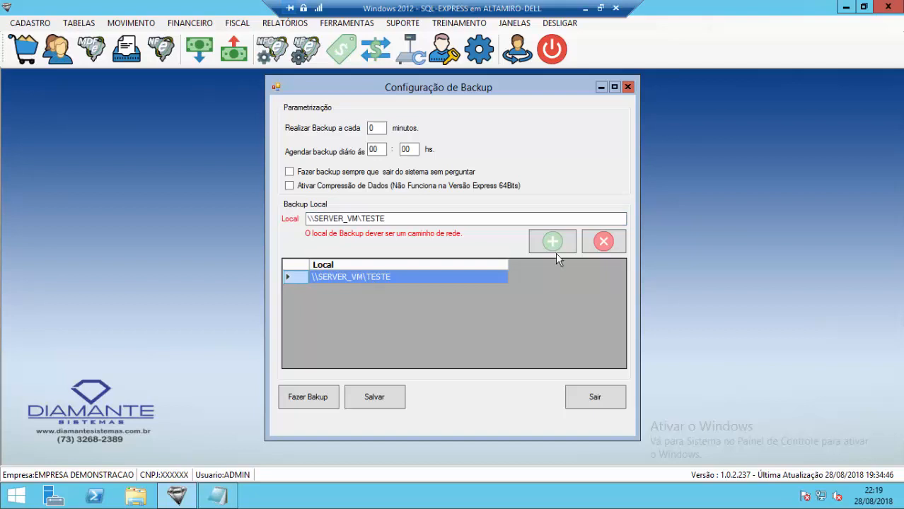
click(603, 241)
click(463, 299)
click(514, 296)
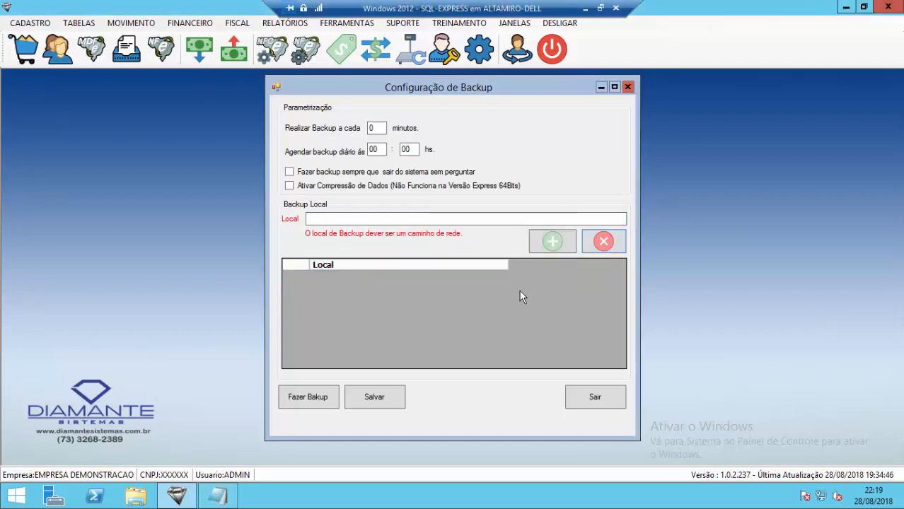
click(400, 219)
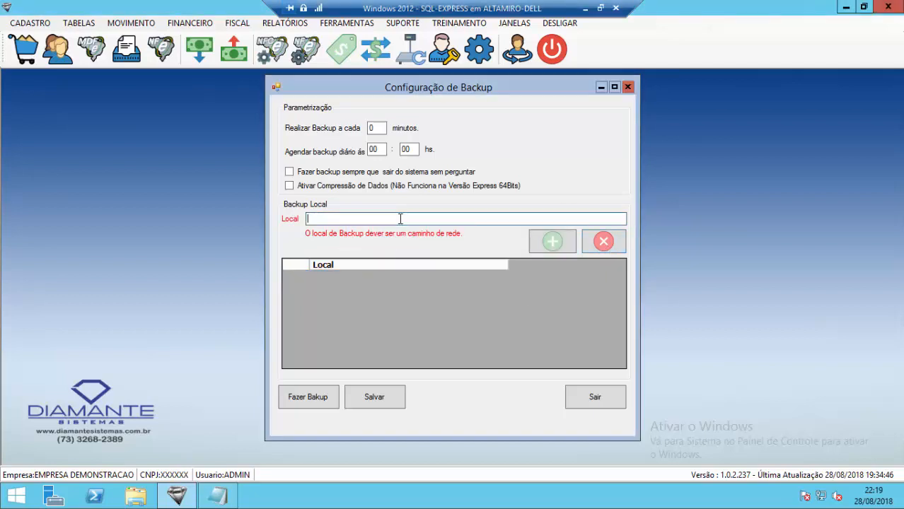
- Try adding C:\DIAMANTE as a backup location and dismiss the network-path-required warning
text(\\SERVER_VM\TESTE2)
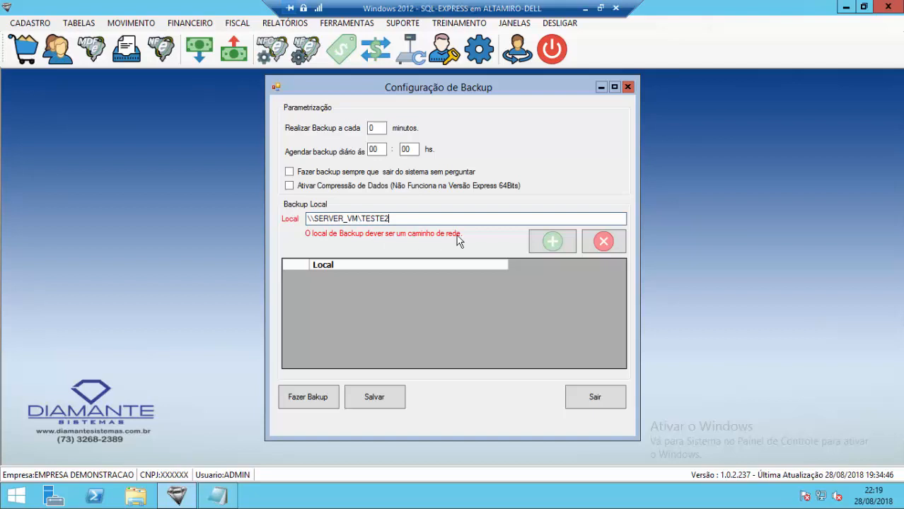
drag(398, 219, 189, 192)
key(ctrl+c)
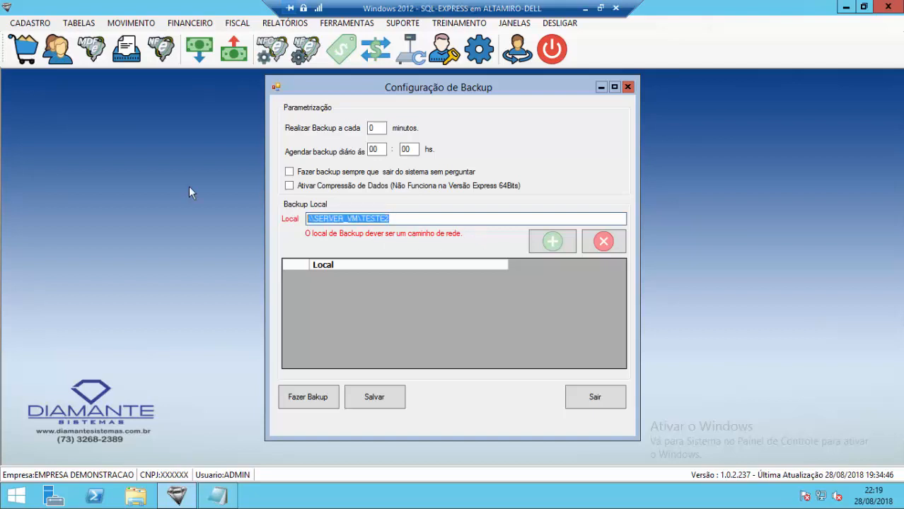
text(C:)
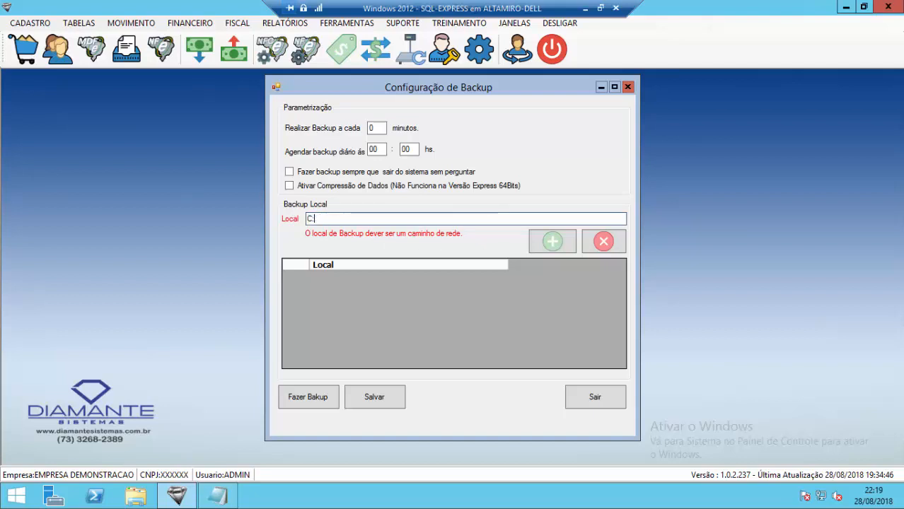
text(\DIAMANTE)
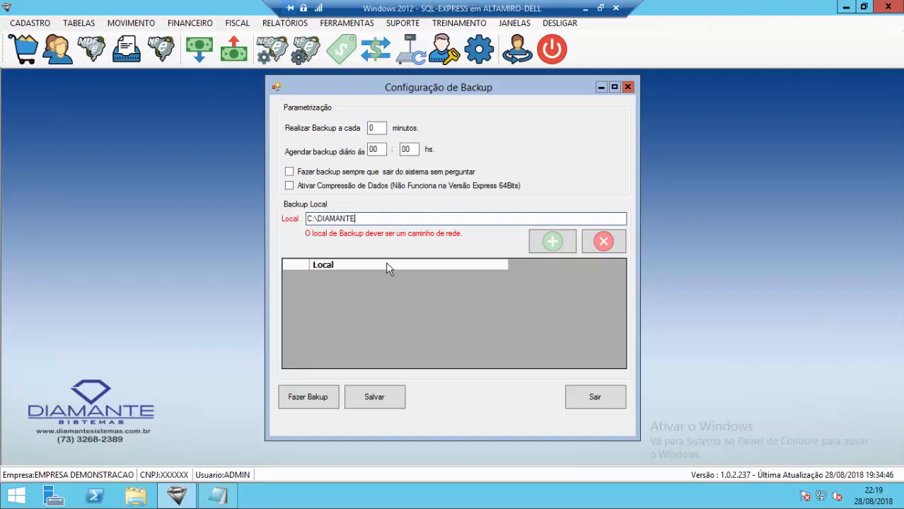
click(546, 245)
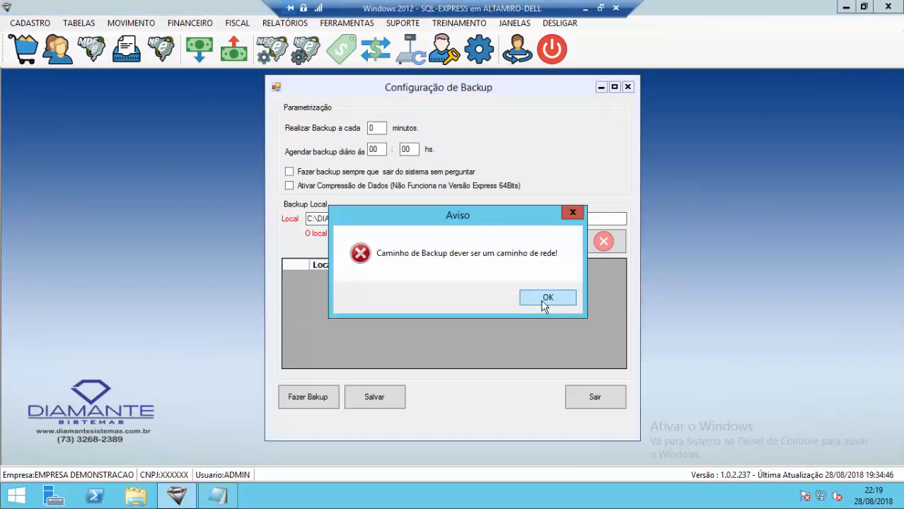
drag(504, 219, 501, 250)
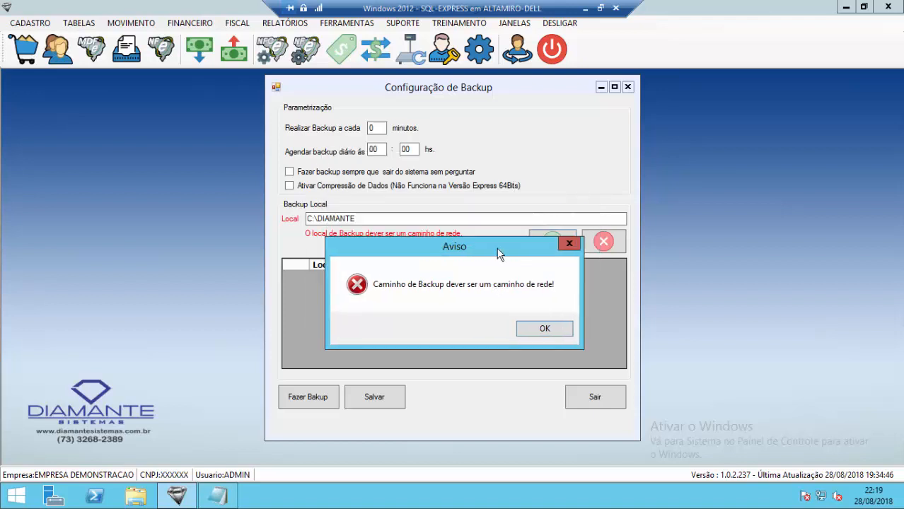
click(543, 330)
click(365, 218)
- Paste \\SERVER_VM\TESTE2 into the Local field, add it and confirm it's saved as record 3
key(ctrl+v)
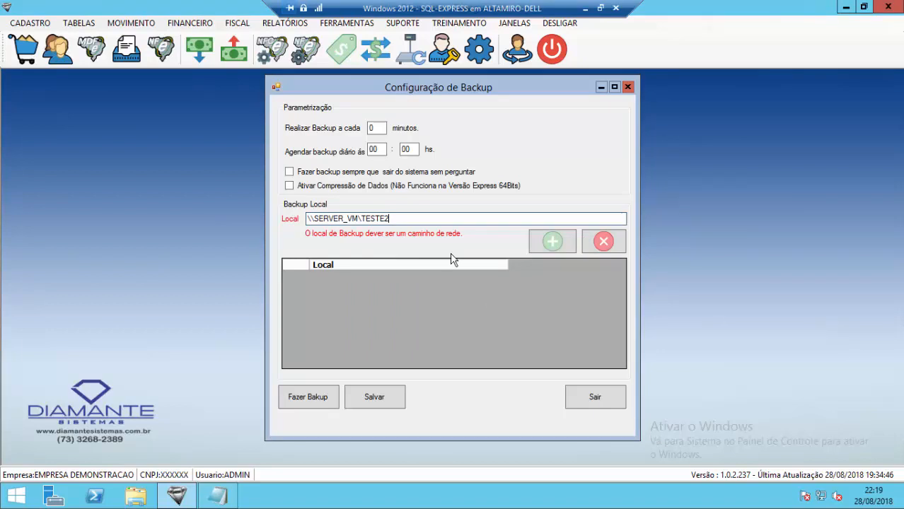
click(549, 242)
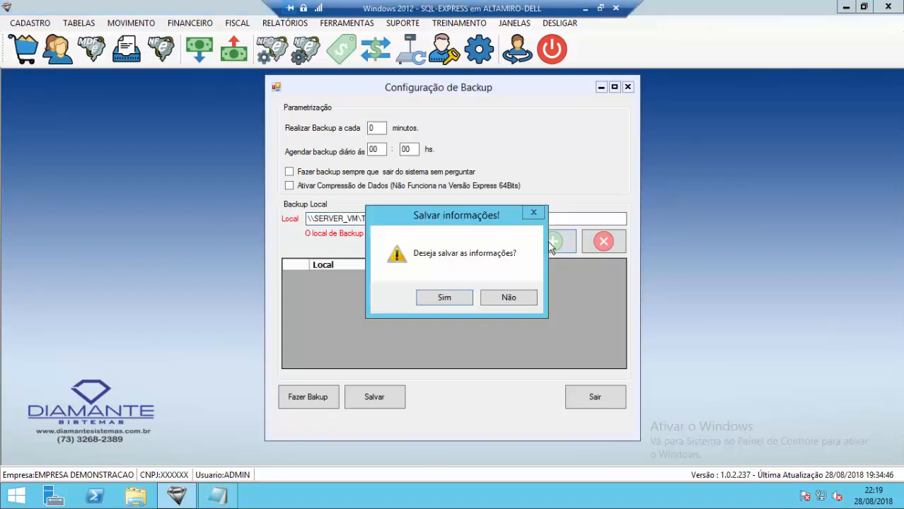
click(467, 296)
click(522, 300)
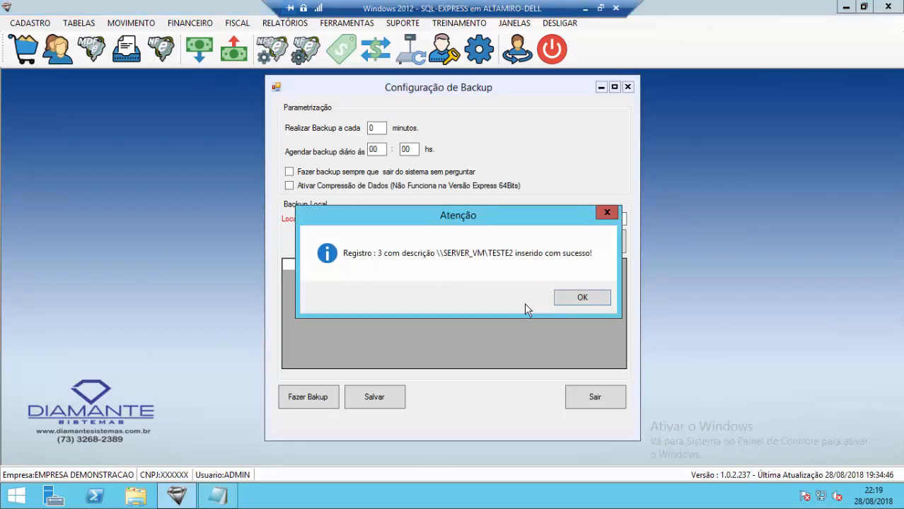
click(562, 301)
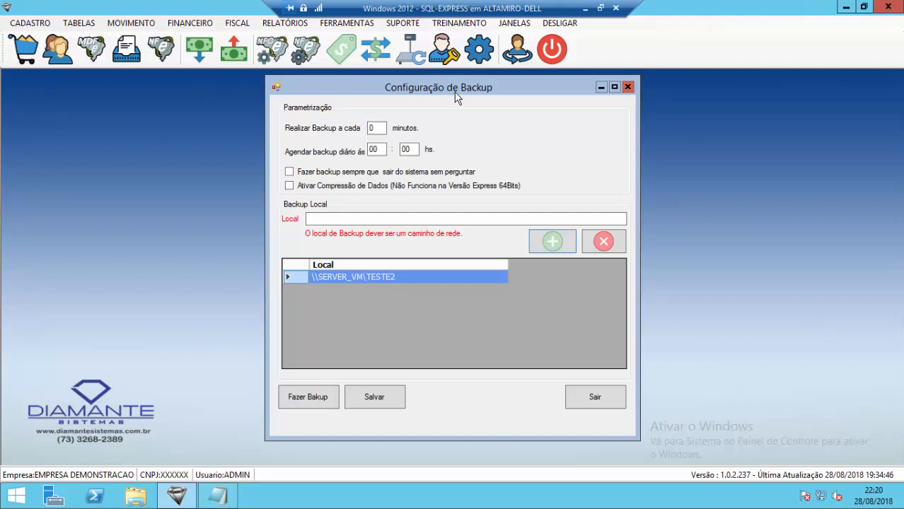
- Run Fazer Backup to \\SERVER_VM\TESTE2 and dismiss the SqlError access-denied warning
drag(471, 97, 473, 96)
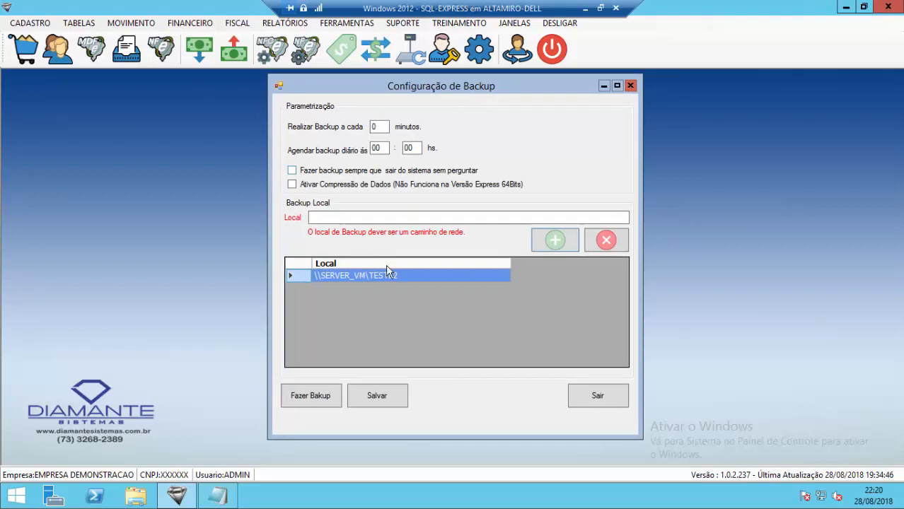
click(321, 399)
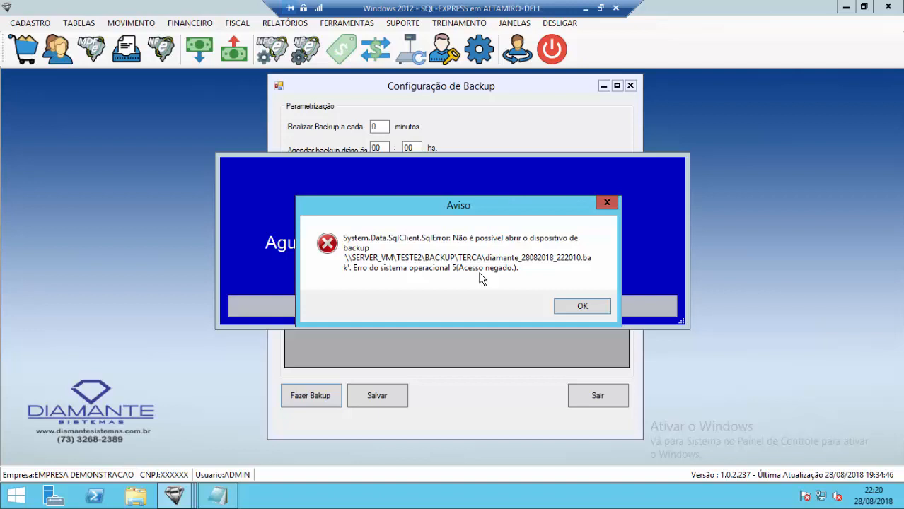
drag(488, 204, 491, 198)
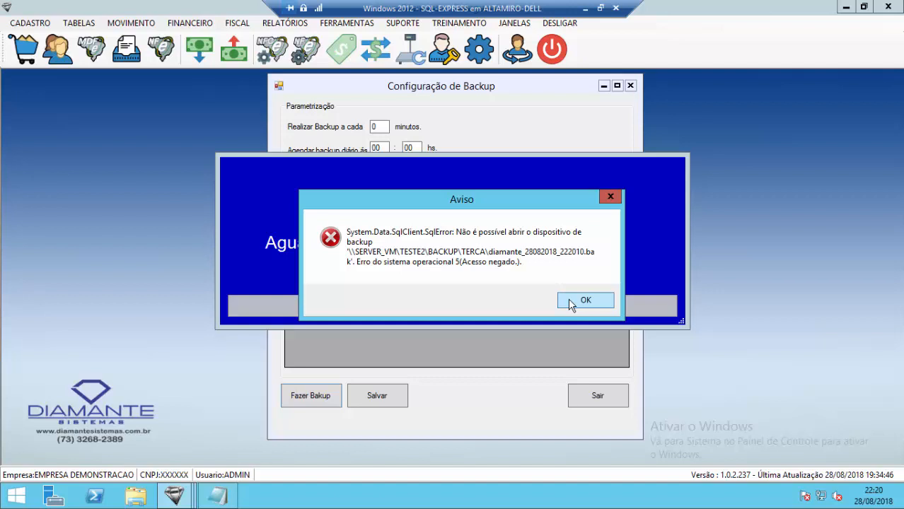
click(598, 298)
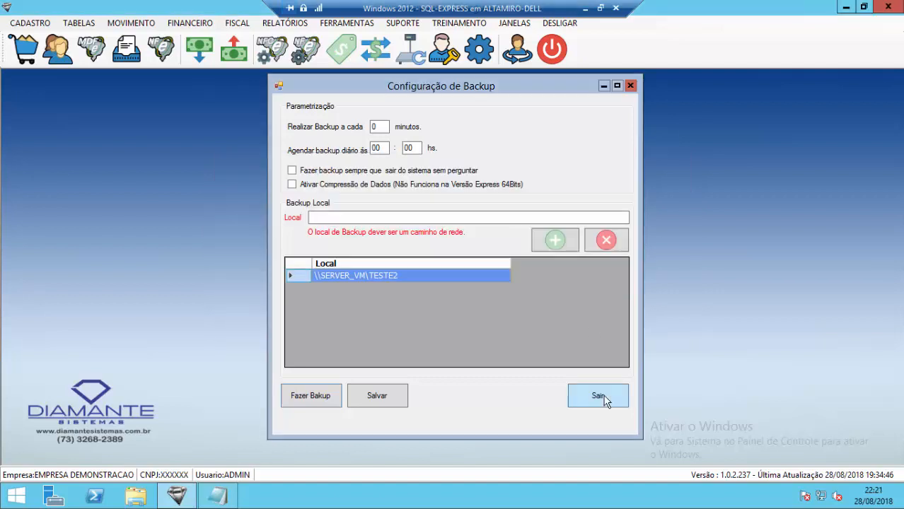
- Minimize the ERP, search the Start screen for 'configu', and launch SQL Server 2014 Configuration Manager
click(846, 7)
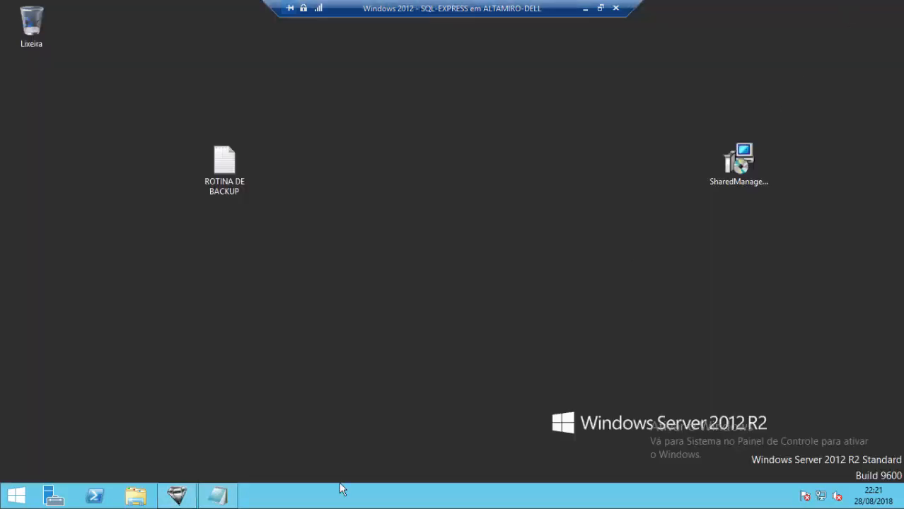
click(7, 498)
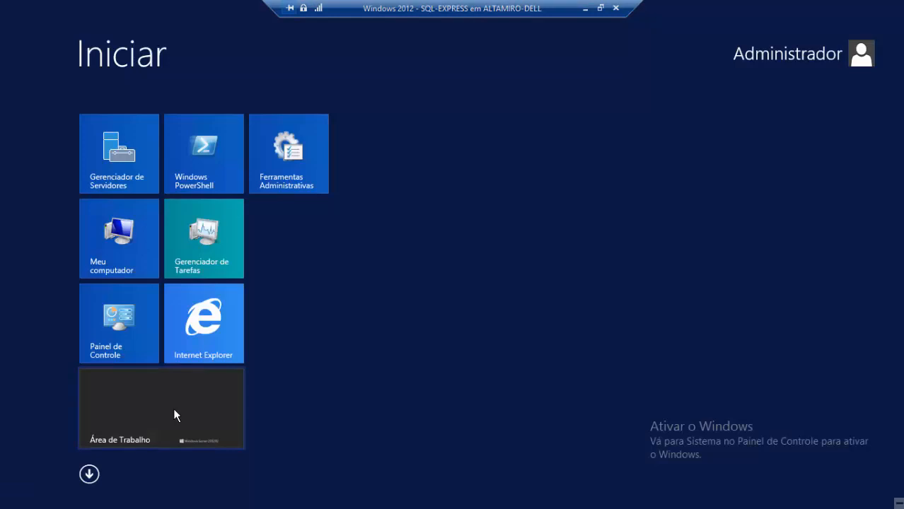
text(CONFIG)
key(BackSpace)
key(BackSpace)
key(BackSpace)
key(BackSpace)
key(BackSpace)
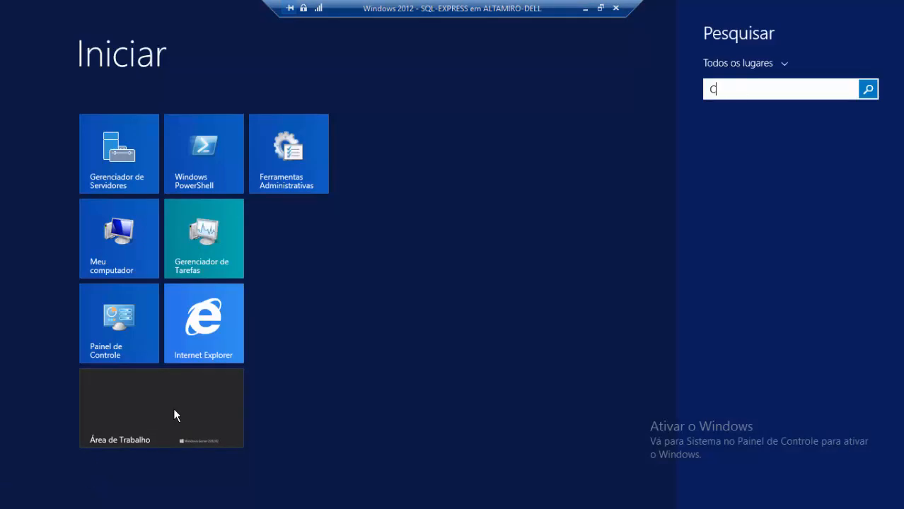
key(BackSpace)
text(configueR)
key(BackSpace)
key(BackSpace)
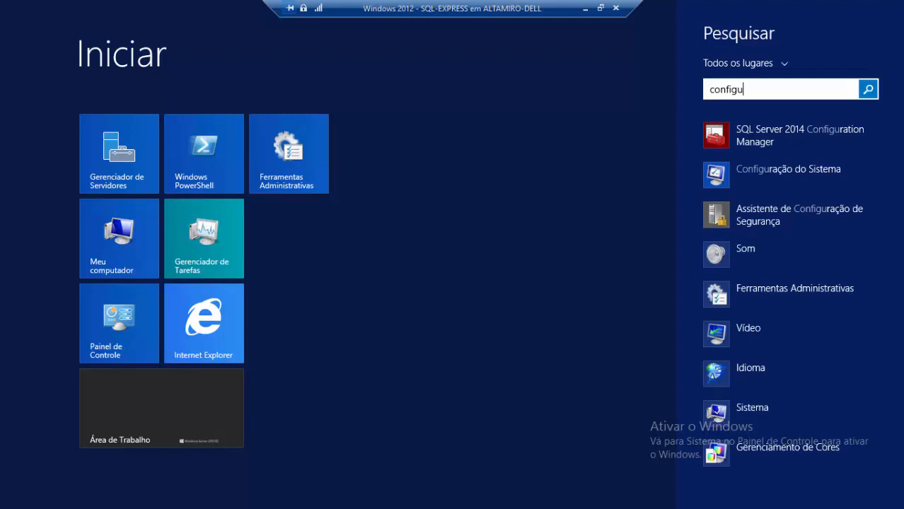
click(774, 133)
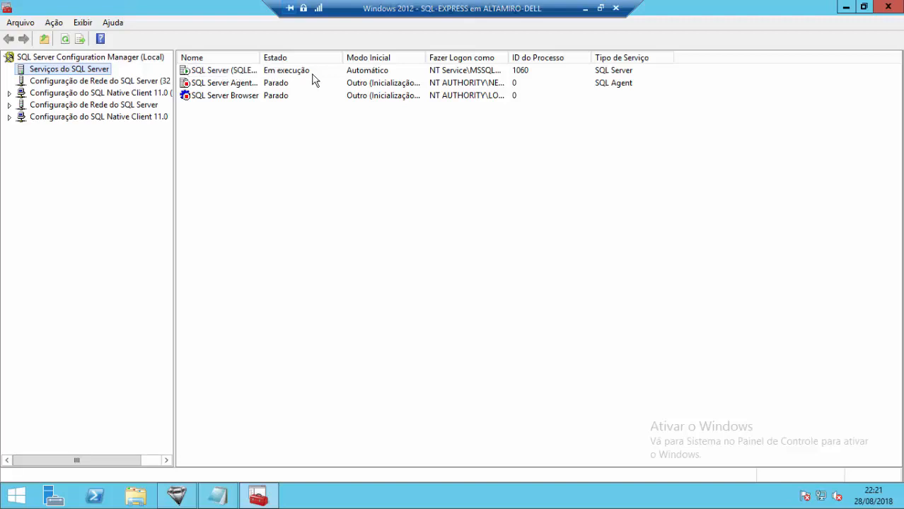
- Widen the Nome and Fazer Logon como columns, leaving SQL Server (SQLEXPRESS) selected
drag(259, 57, 333, 57)
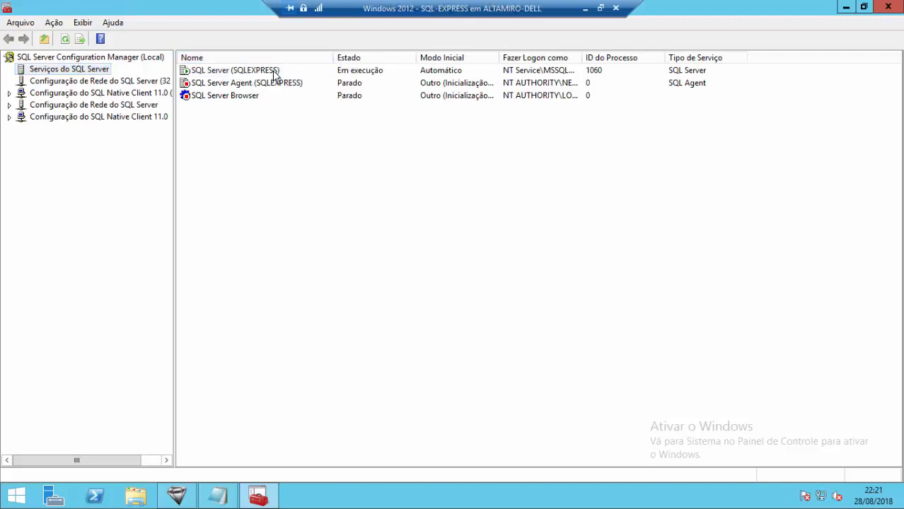
click(276, 73)
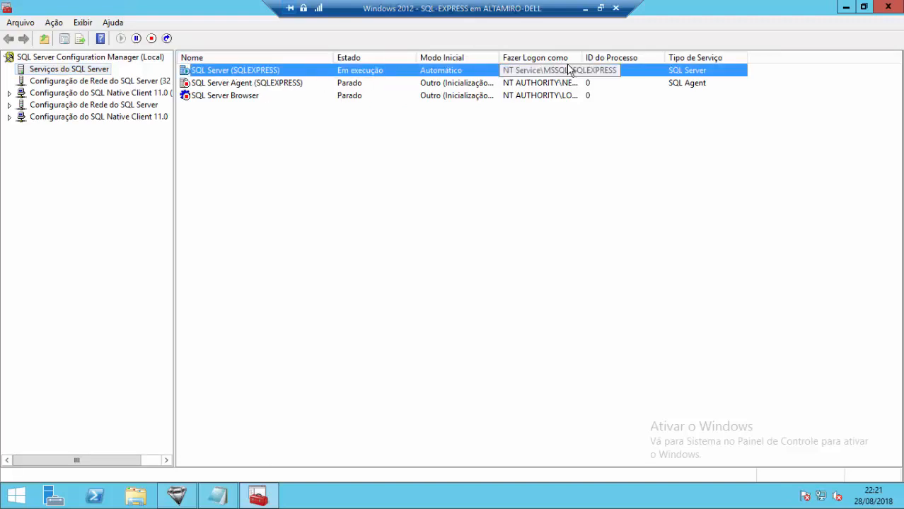
drag(581, 56, 644, 57)
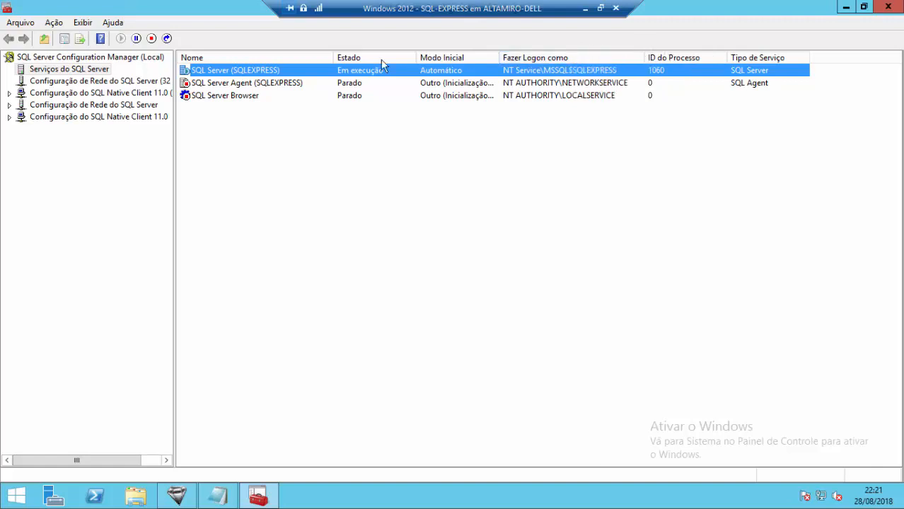
click(266, 85)
click(277, 72)
click(267, 83)
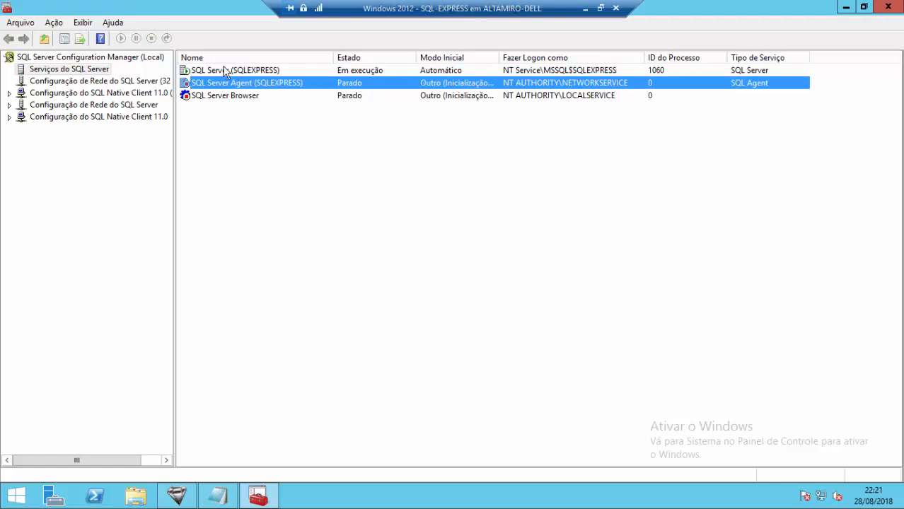
click(250, 72)
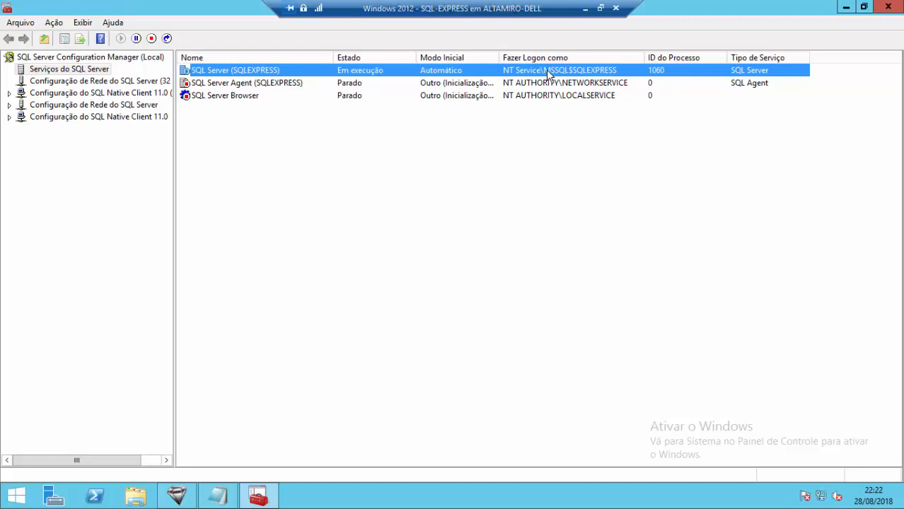
- Open SQL Server (SQLEXPRESS) properties and change the logon account name to administrador
right_click(476, 71)
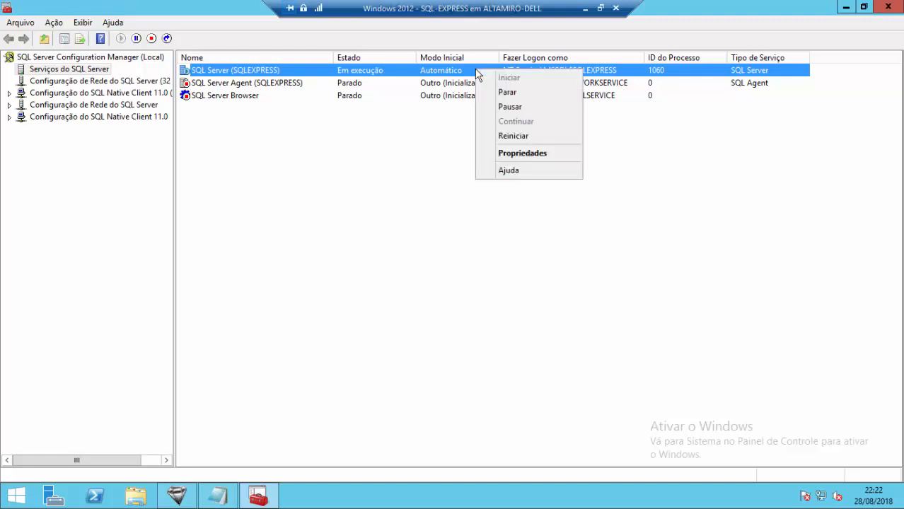
click(531, 157)
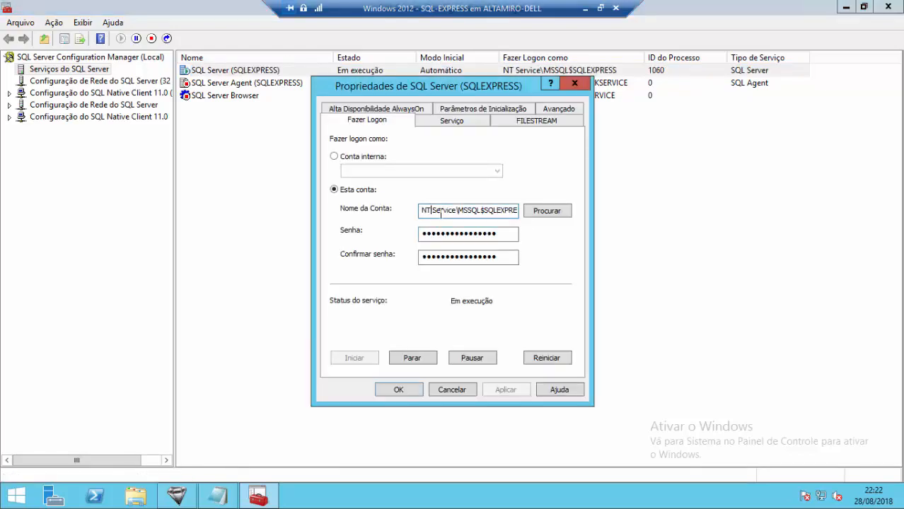
click(442, 211)
double_click(502, 211)
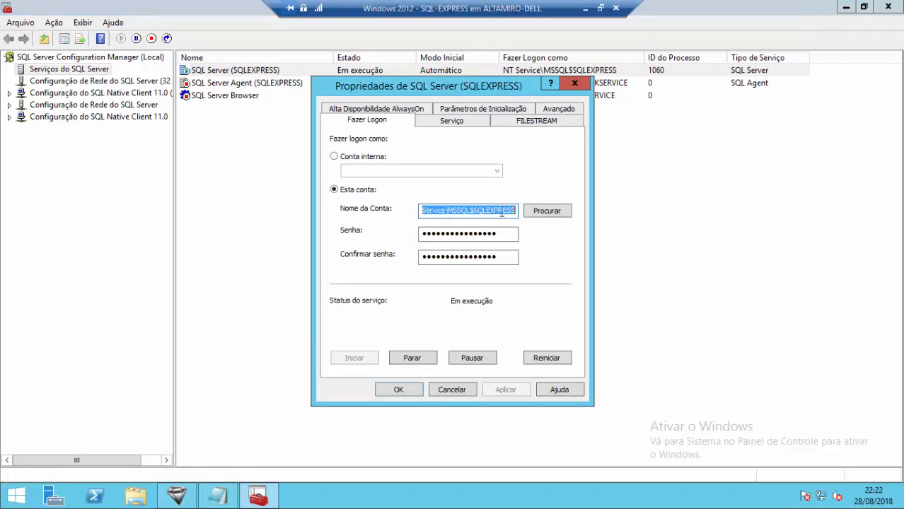
key(BackSpace)
text(ADMI)
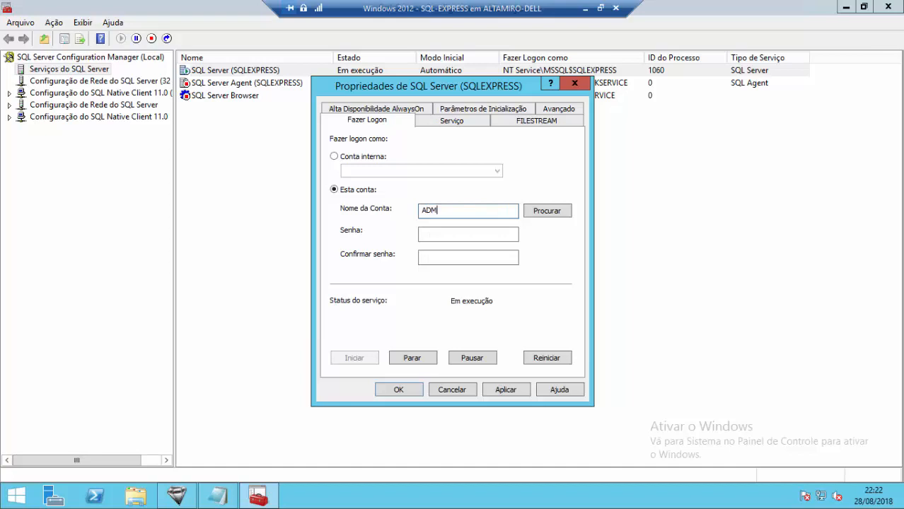
key(BackSpace)
key(BackSpace)
key(BackSpace)
key(BackSpace)
text(administrador)
- Enter and confirm the administrator account password, then restart the service with Reiniciar
click(456, 235)
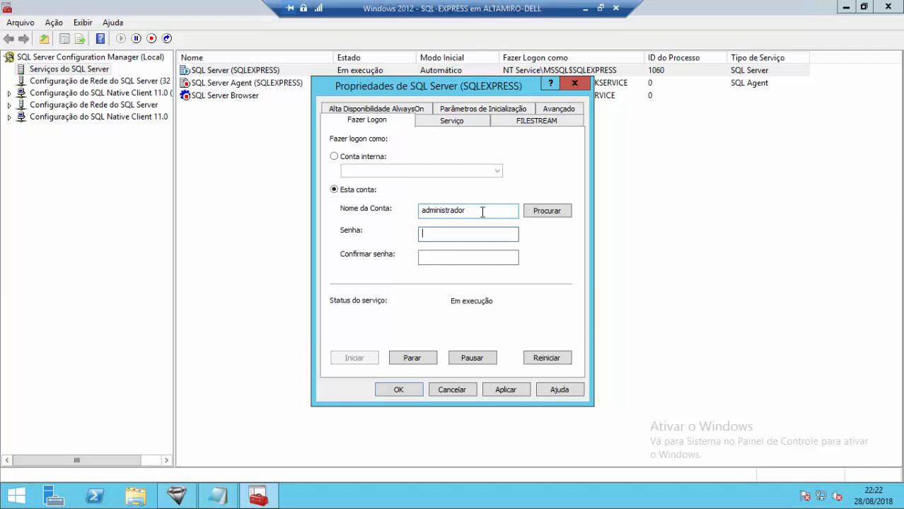
double_click(482, 212)
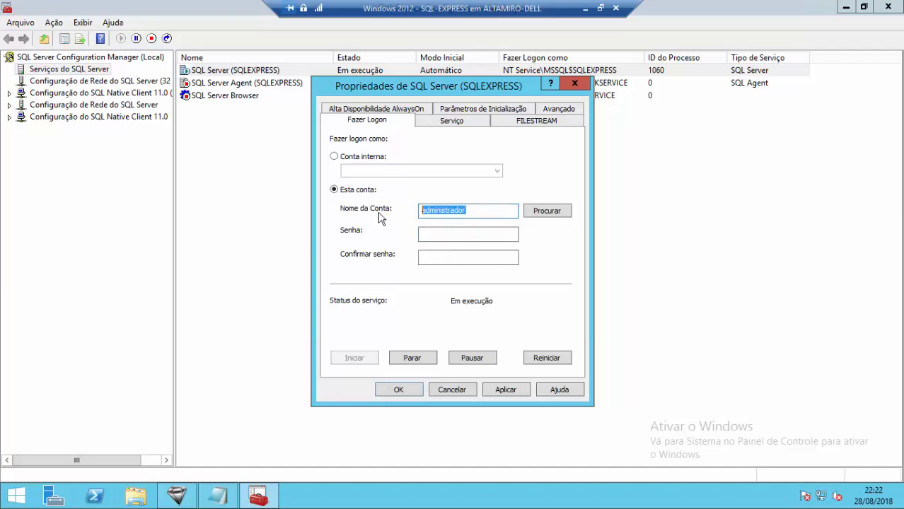
click(477, 234)
drag(475, 212, 405, 217)
click(460, 236)
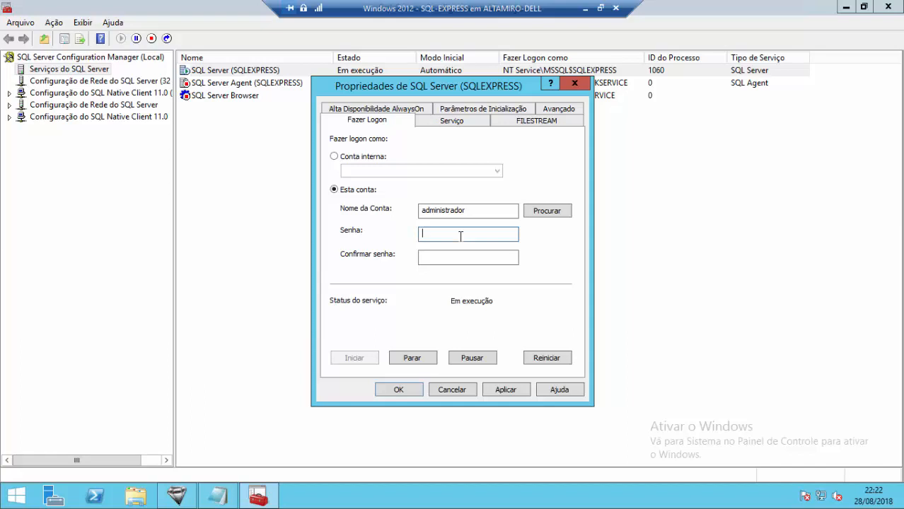
text(1234567)
key(Tab)
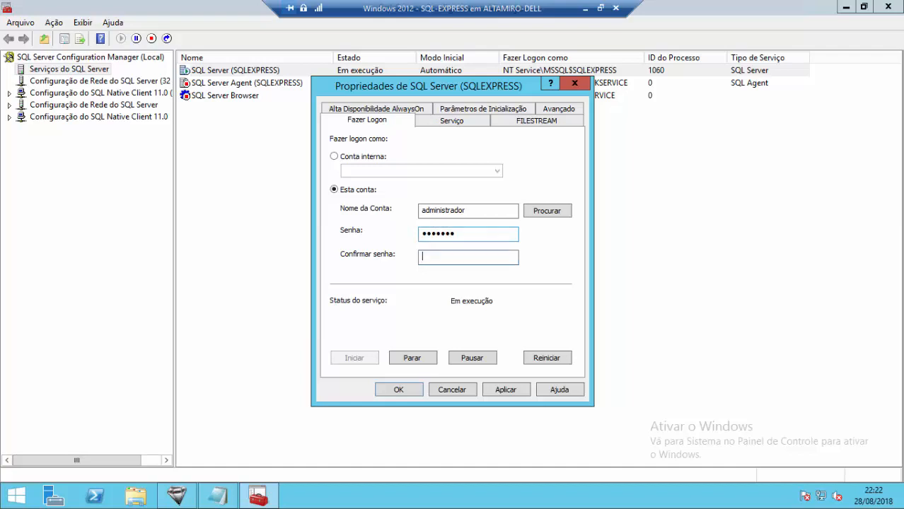
text(1234567)
click(555, 359)
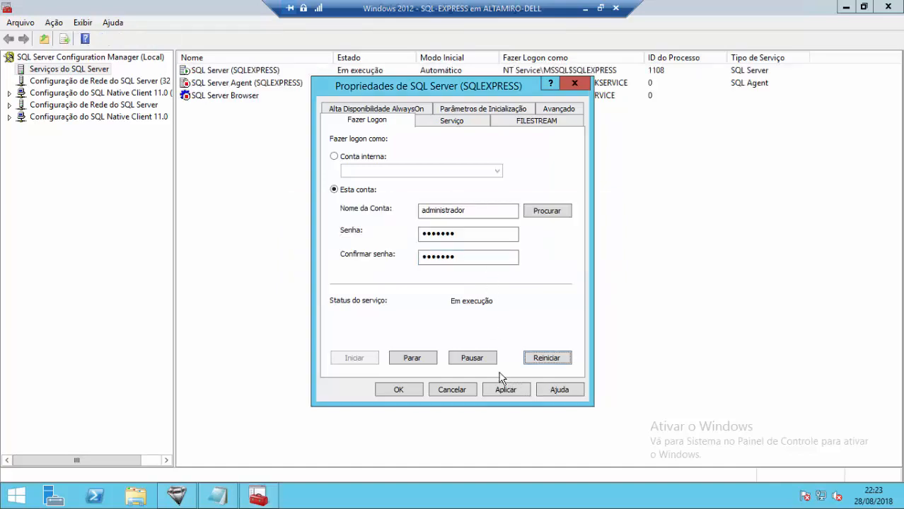
- Apply the administrador account, confirm with Sim, restart the service again, and close properties with OK
click(505, 389)
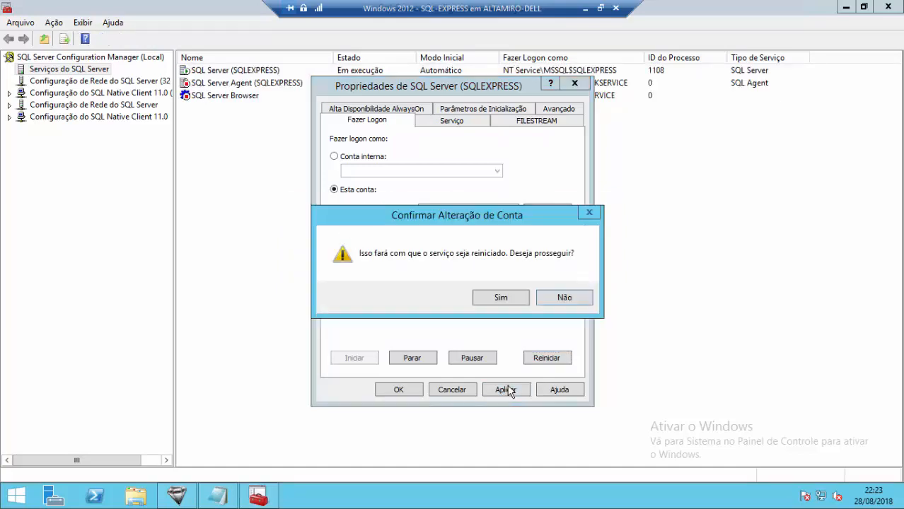
click(501, 298)
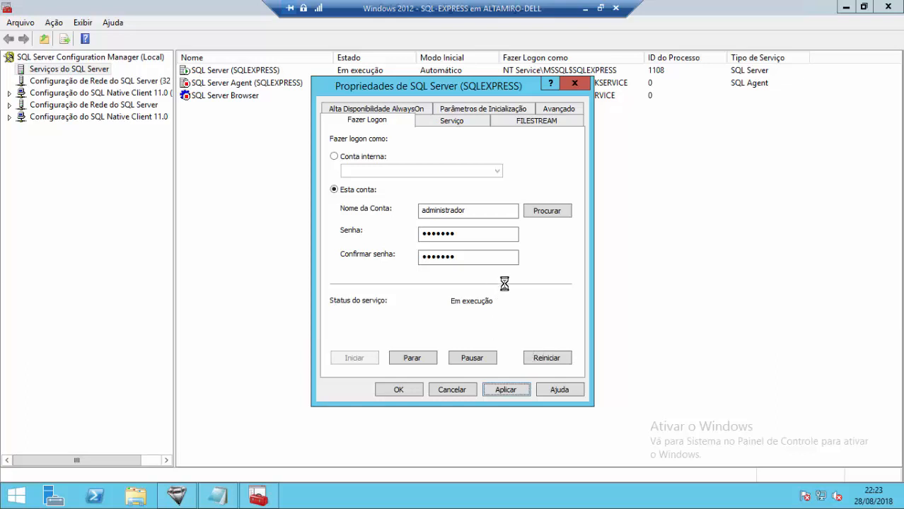
click(546, 358)
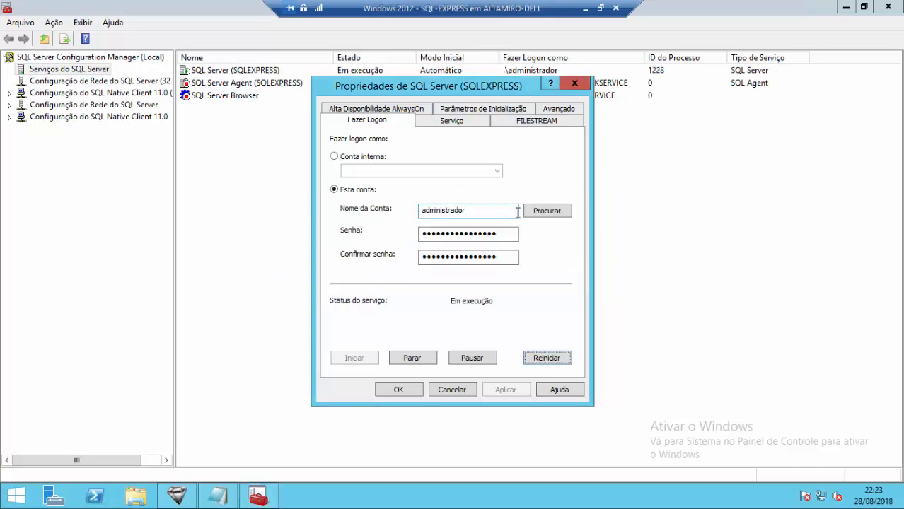
click(422, 390)
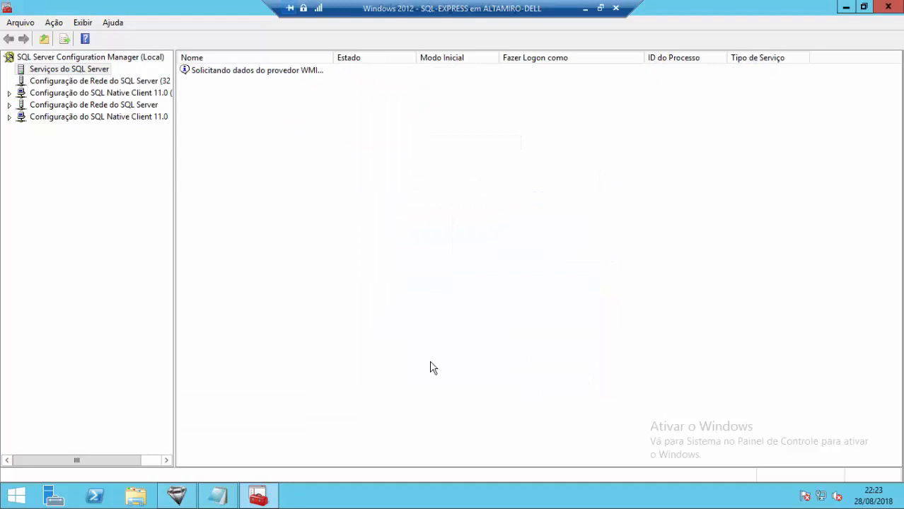
- Close Configuration Manager, return to Diamante, dismiss the backup message and exit backup configuration
click(883, 6)
click(177, 496)
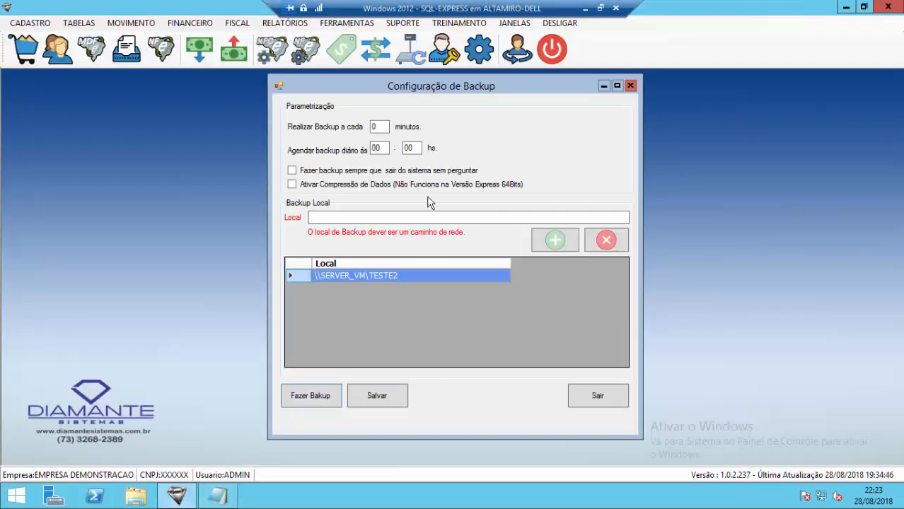
click(456, 91)
drag(452, 89, 455, 85)
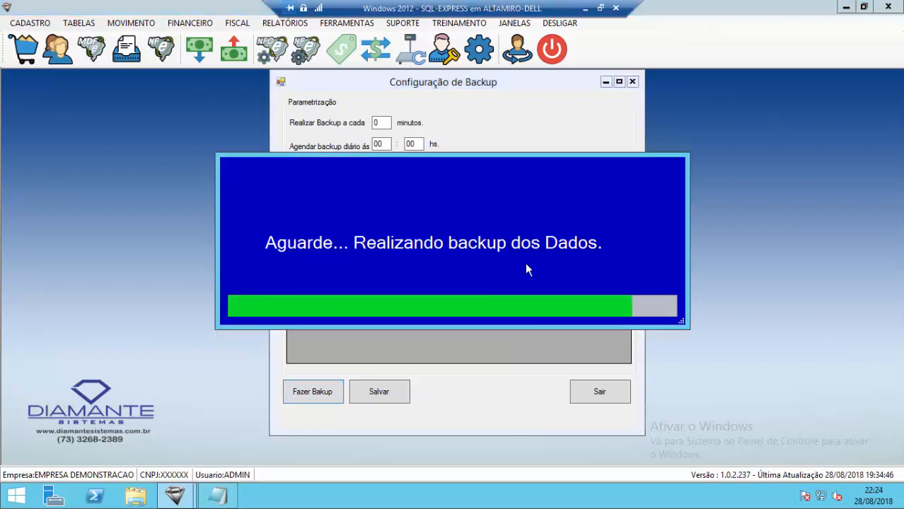
click(517, 298)
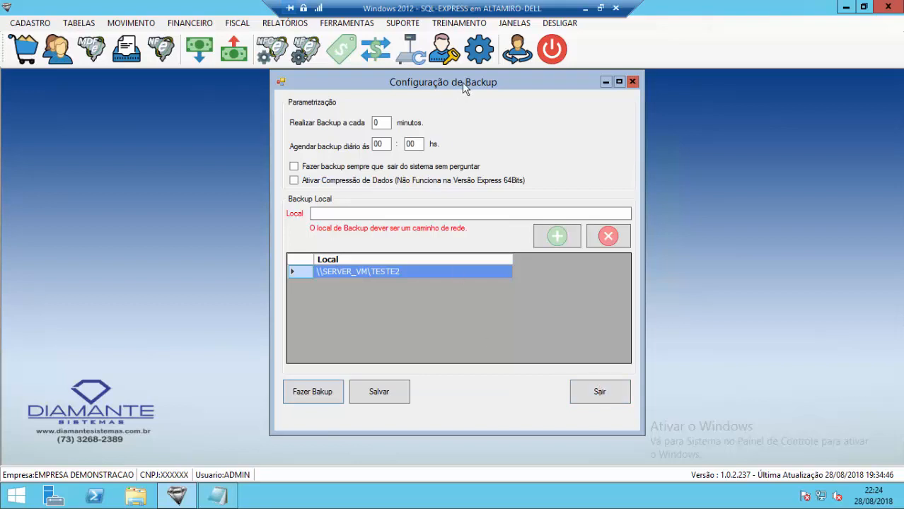
drag(462, 82, 471, 89)
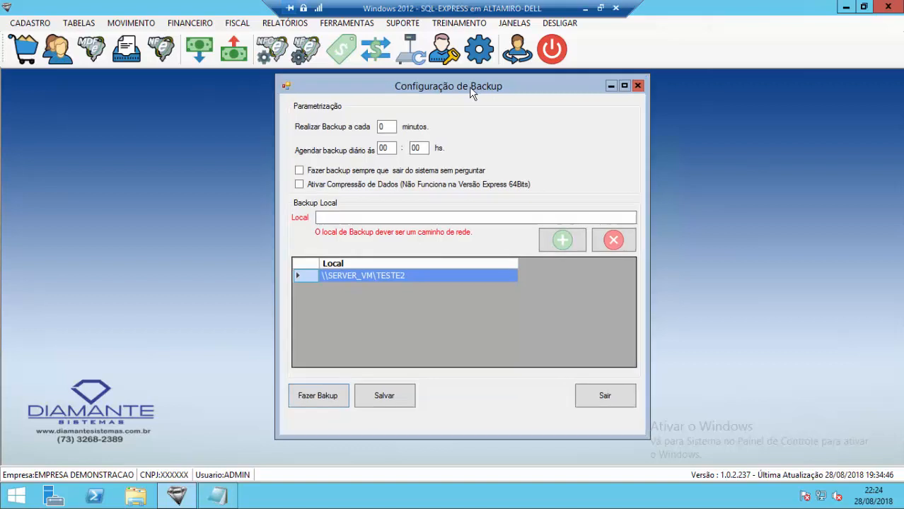
click(605, 397)
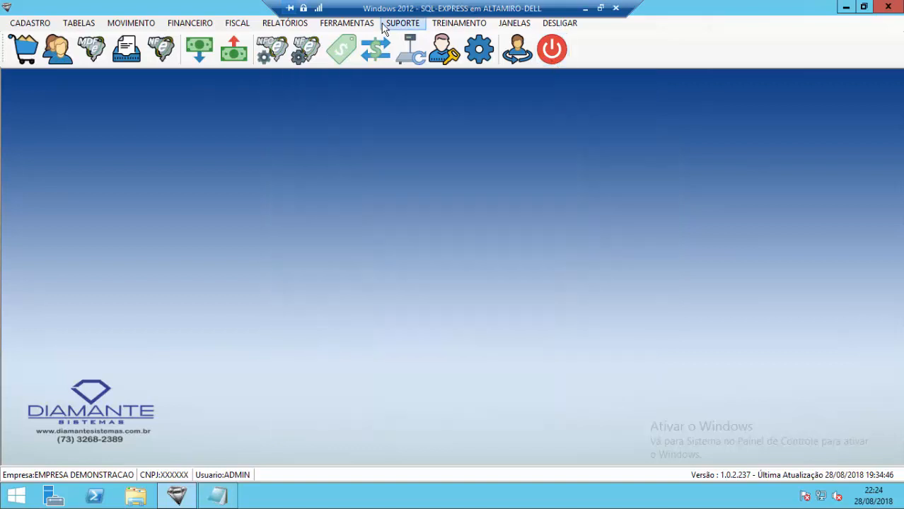
- Reopen Ferramentas > Configuração de Backup, exit it with Sair, and minimize Diamante
click(350, 23)
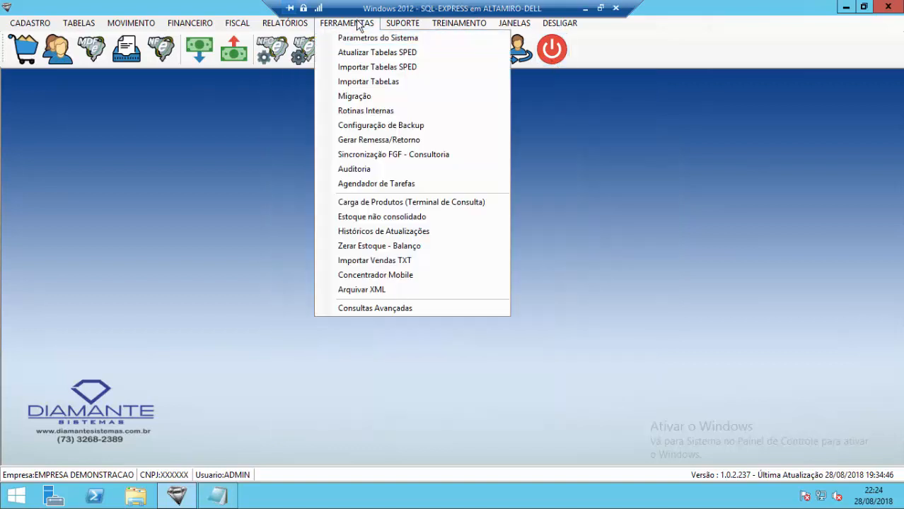
click(380, 125)
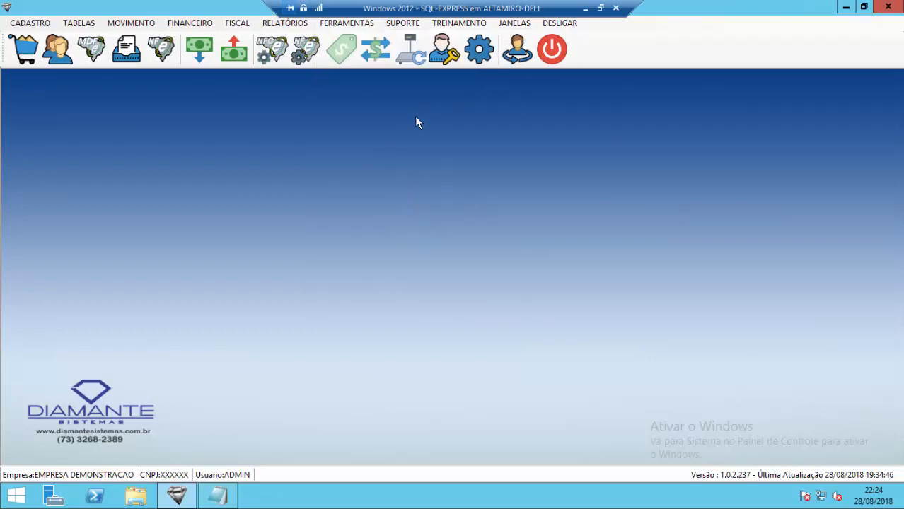
click(375, 48)
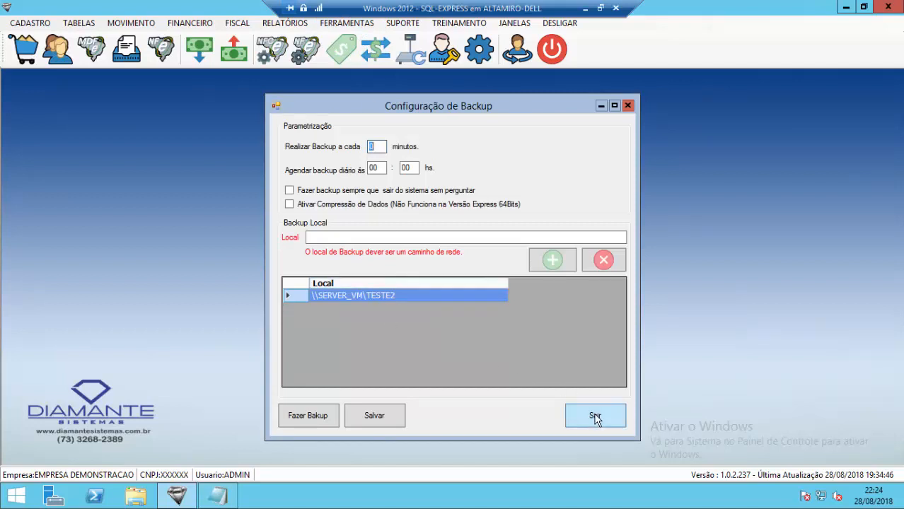
click(595, 417)
click(845, 7)
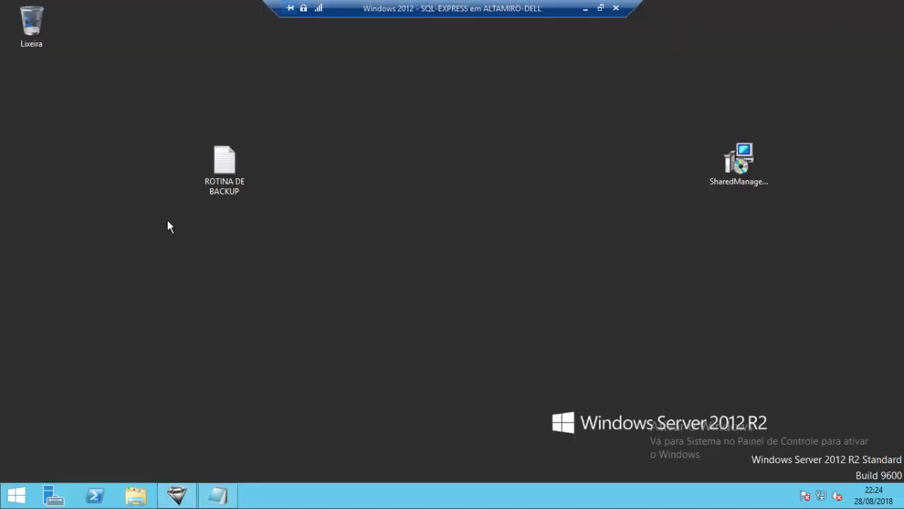
- Open File Explorer and navigate to \\server_vm via the address bar
click(145, 496)
click(331, 41)
text(\ser)
key(Down)
key(Down)
key(Up)
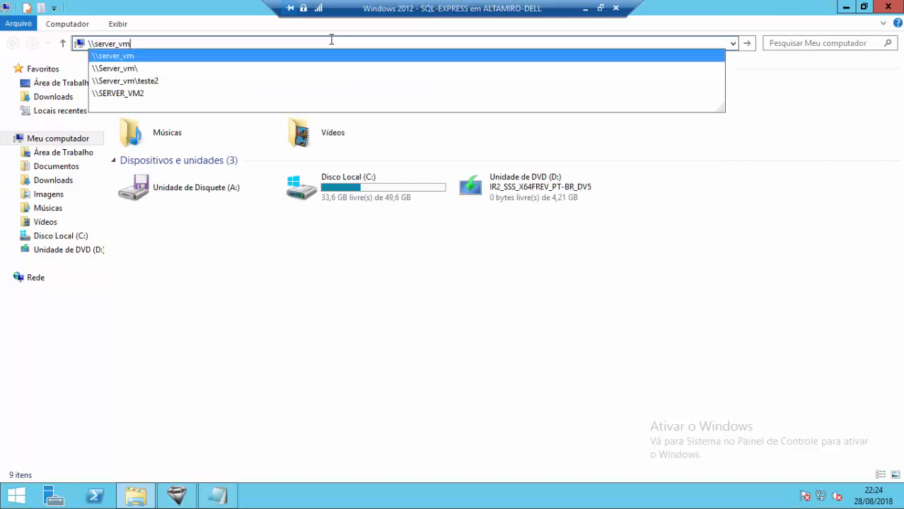
key(Return)
- Open TESTE2 > BACKUP > TERCA and select diamante_28082018_222400.bak
click(646, 81)
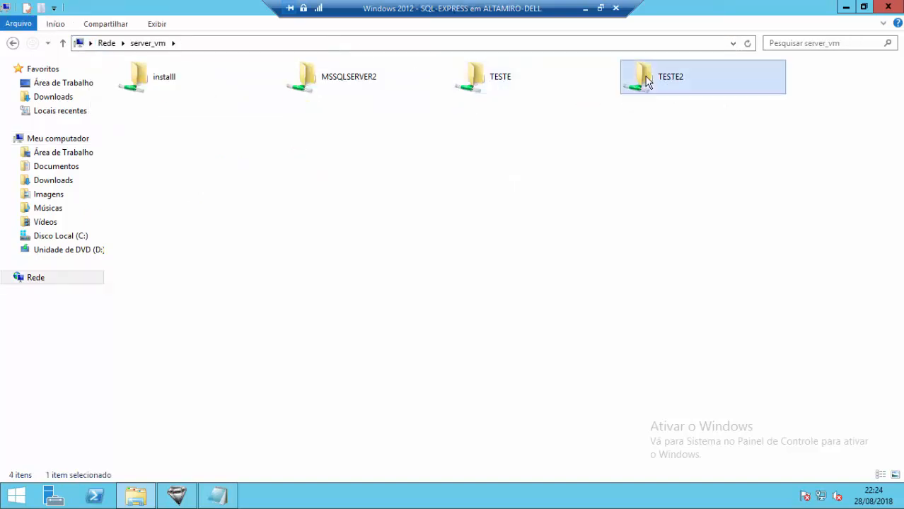
double_click(645, 81)
click(143, 83)
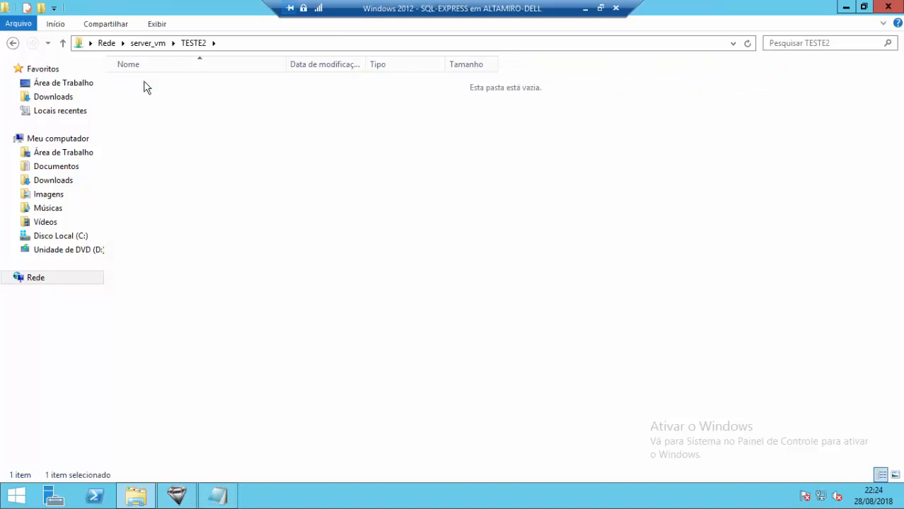
double_click(145, 84)
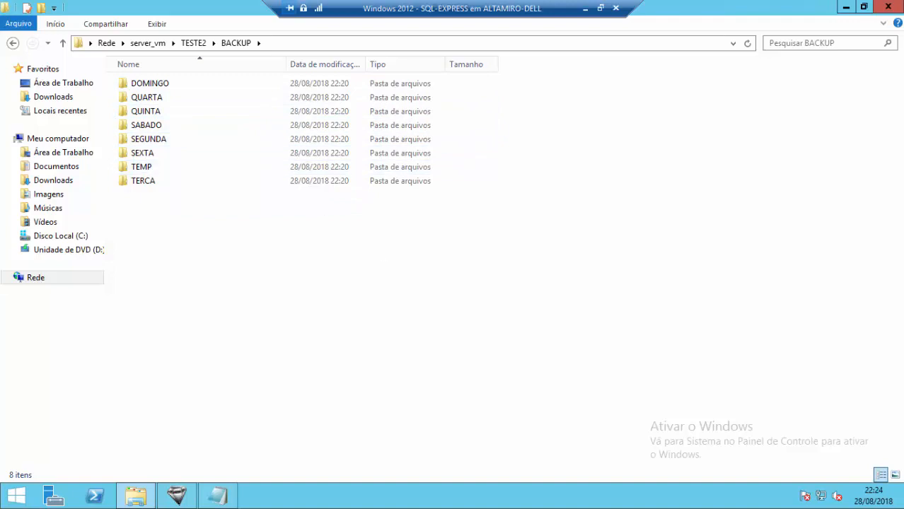
mouse_move(879, 505)
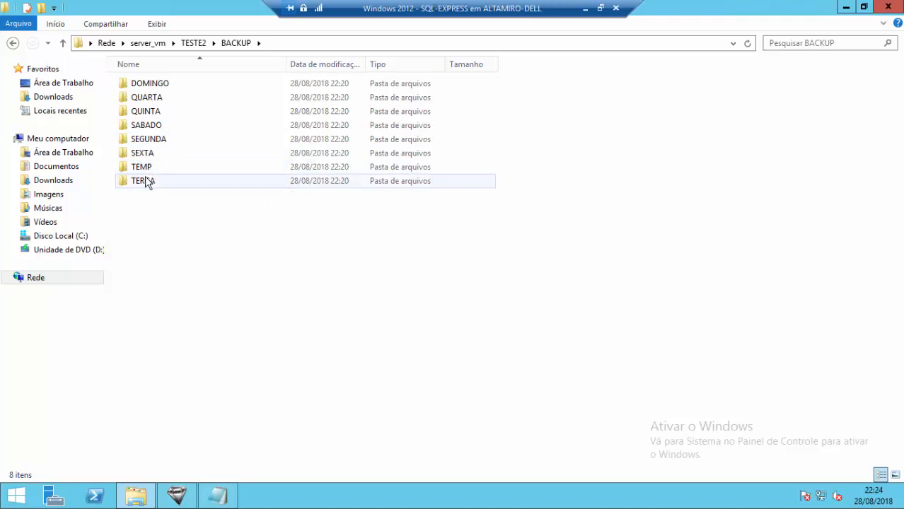
double_click(145, 182)
click(203, 86)
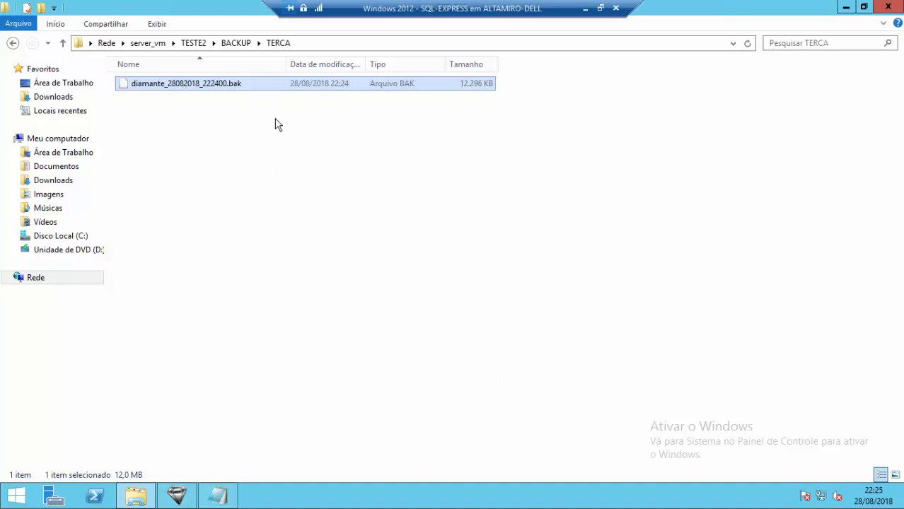
- Restore Diamante ERP and open Configuração de Backup from the Ferramentas menu
click(185, 499)
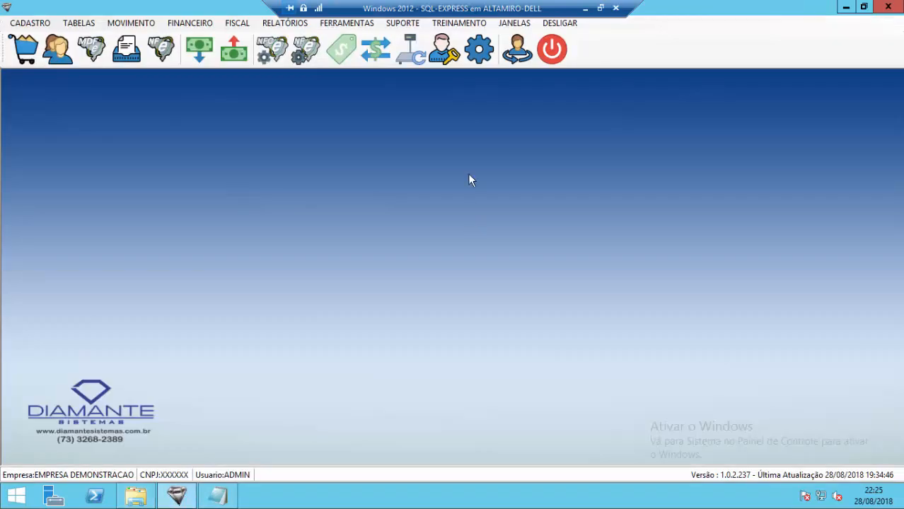
click(363, 26)
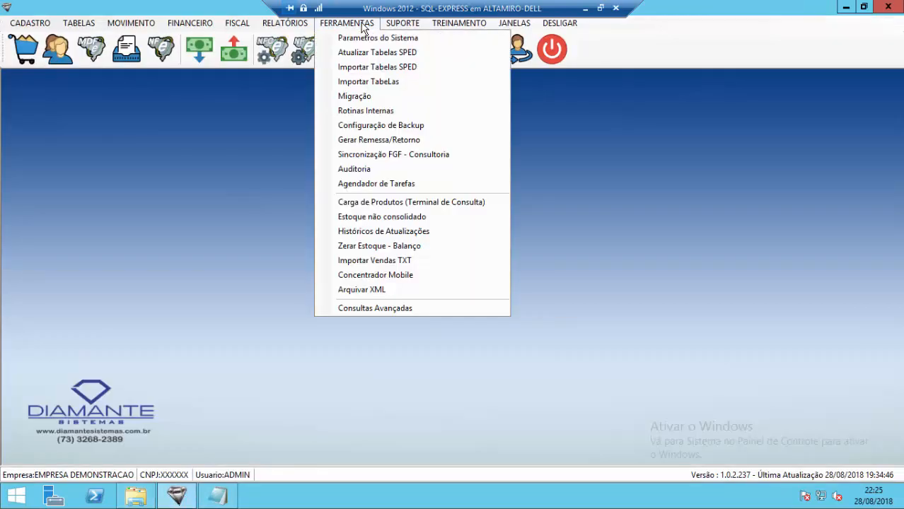
click(613, 300)
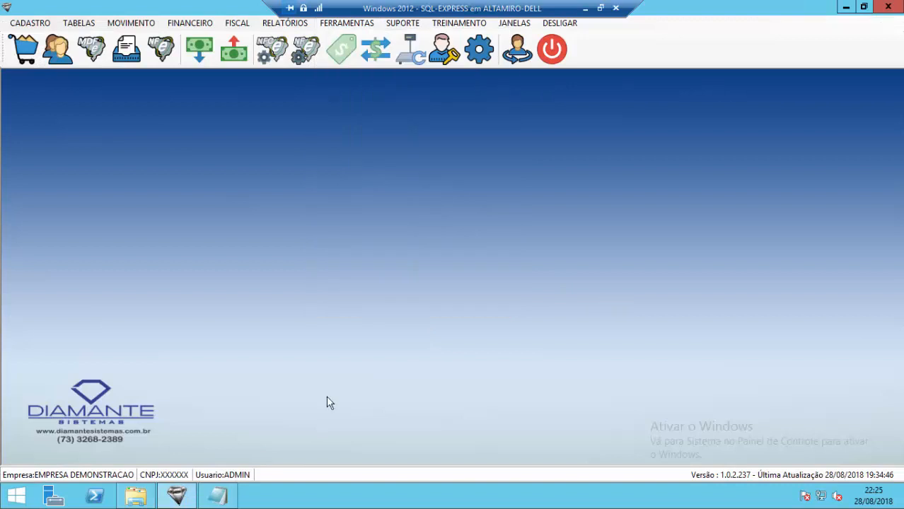
click(188, 500)
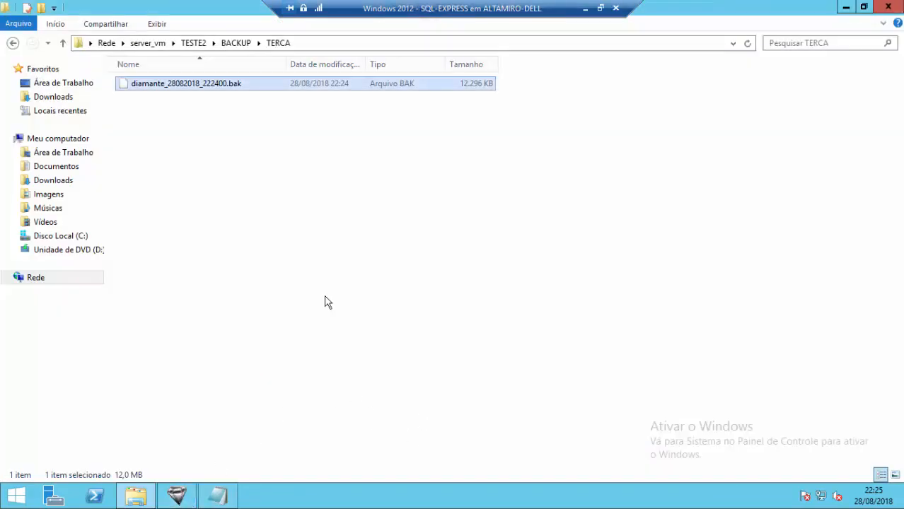
click(176, 497)
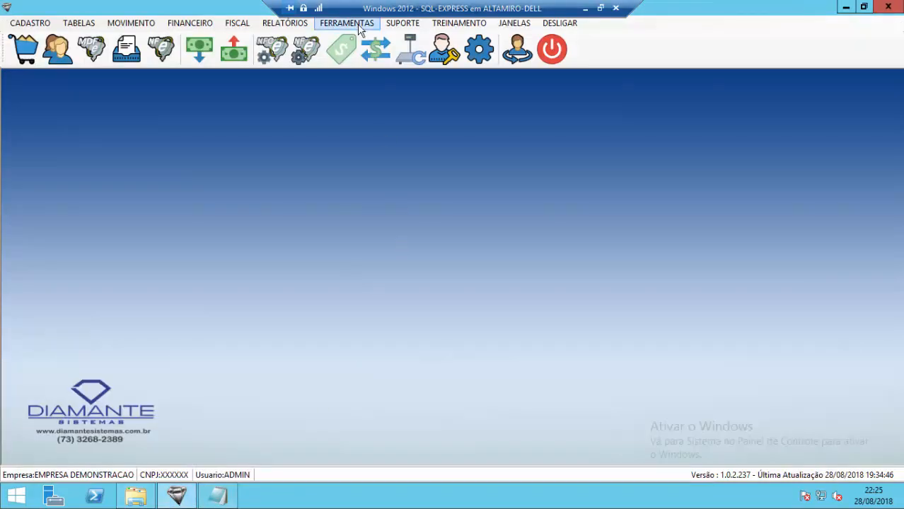
click(357, 25)
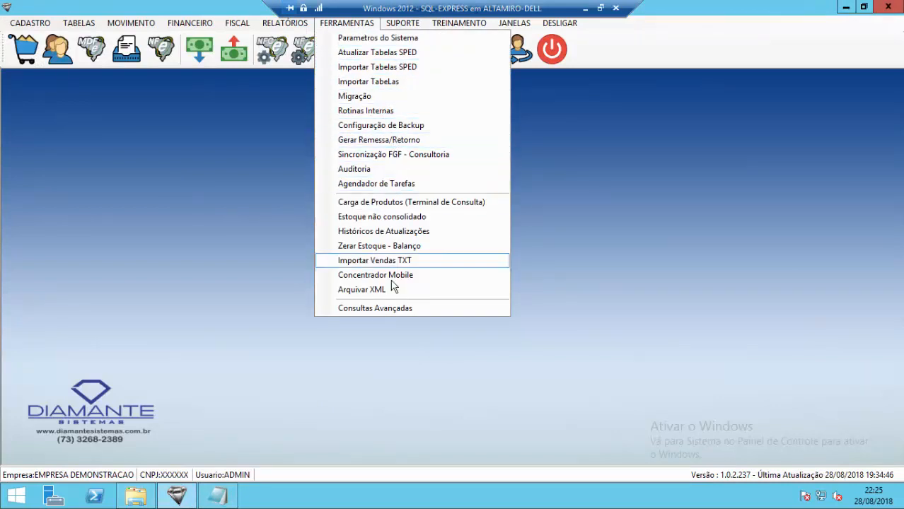
click(396, 126)
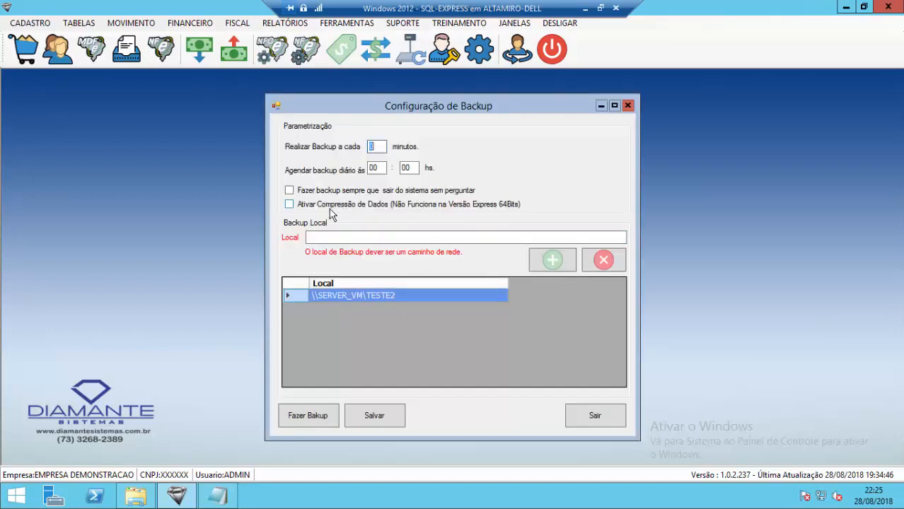
- Tick Ativar Compressão de Dados, save, run a backup, and dismiss the Express Edition compression error
click(317, 206)
click(382, 419)
click(445, 298)
click(517, 302)
click(300, 415)
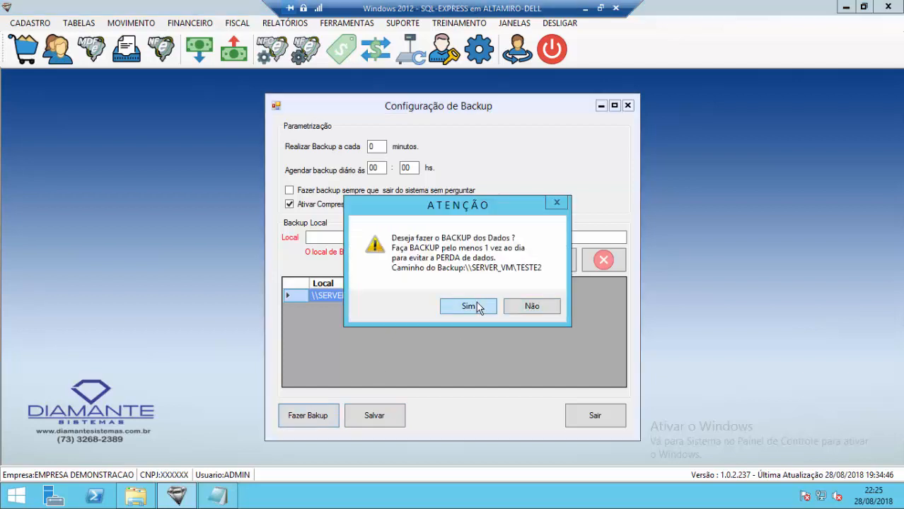
click(477, 305)
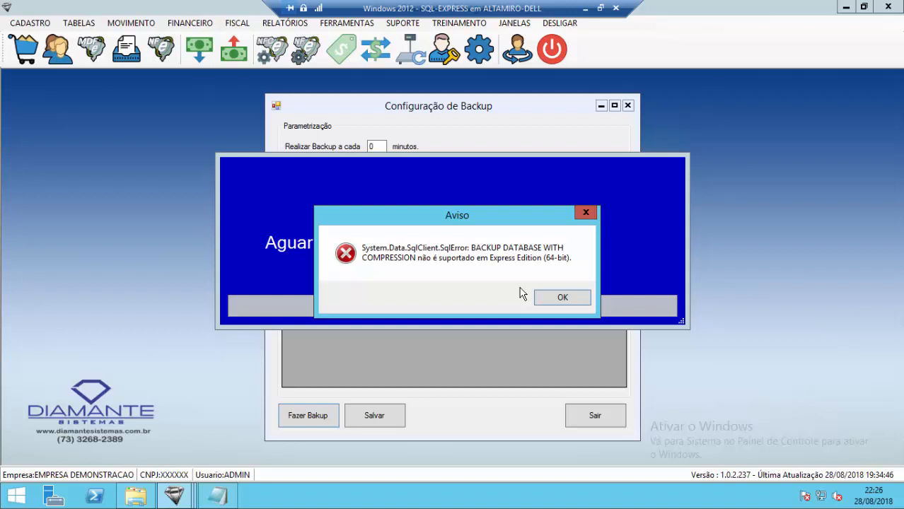
click(556, 297)
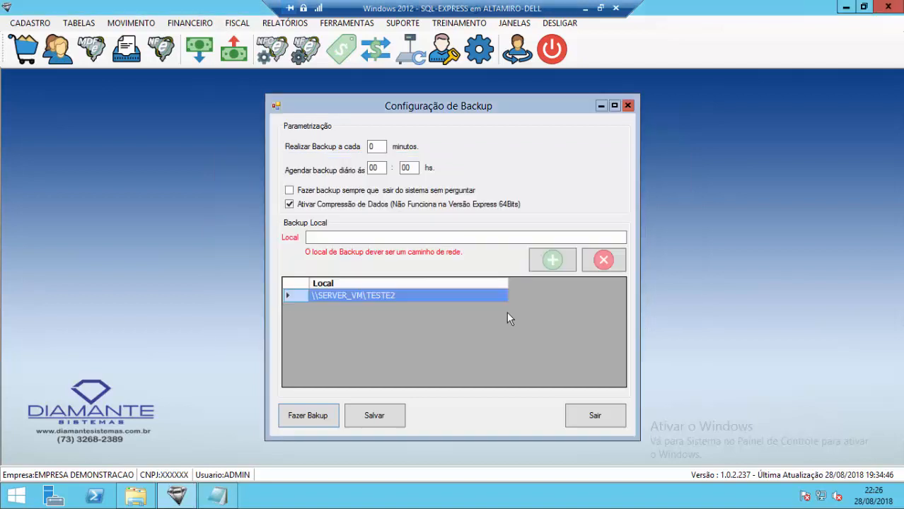
- Untick Ativar Compressão de Dados and exit the Configuração de Backup dialog with Sair
click(327, 204)
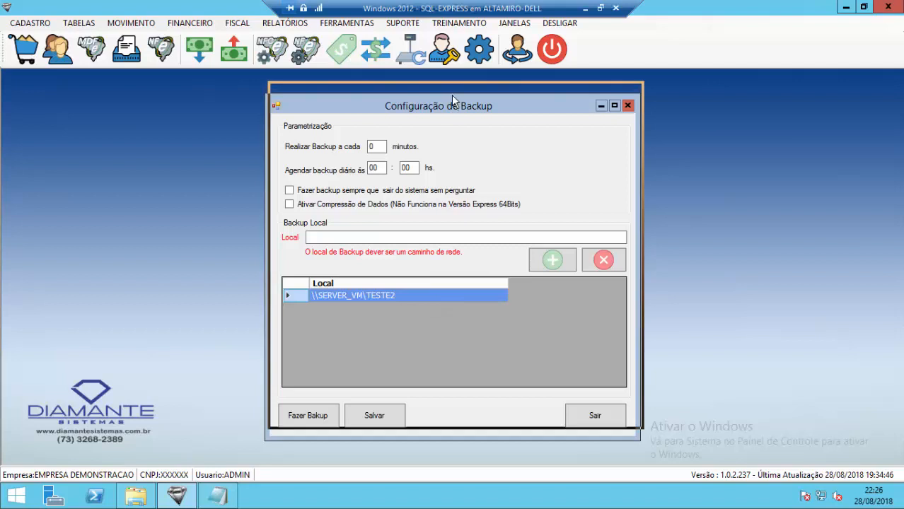
drag(452, 112, 455, 97)
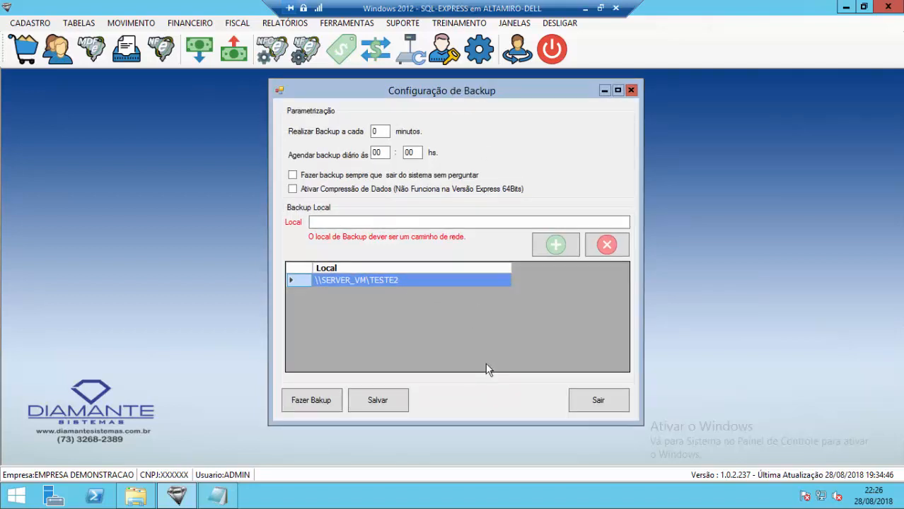
click(336, 222)
drag(467, 93, 479, 88)
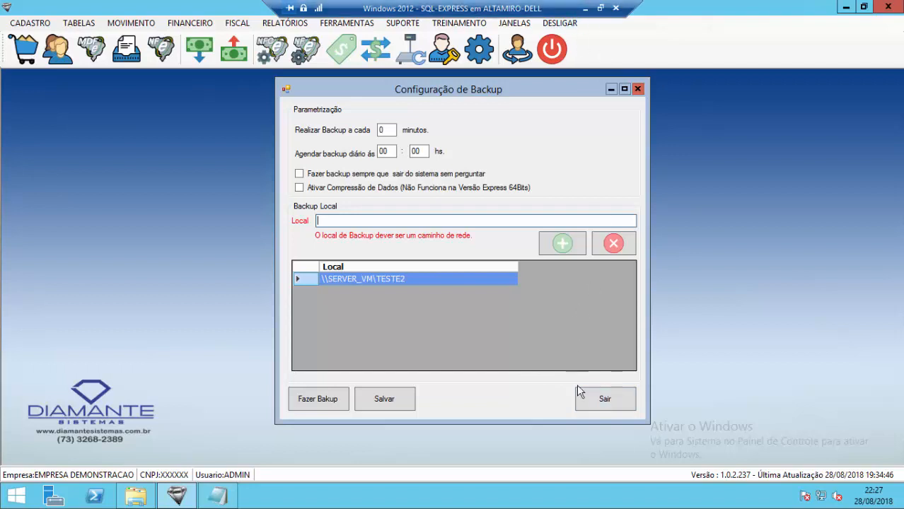
click(591, 400)
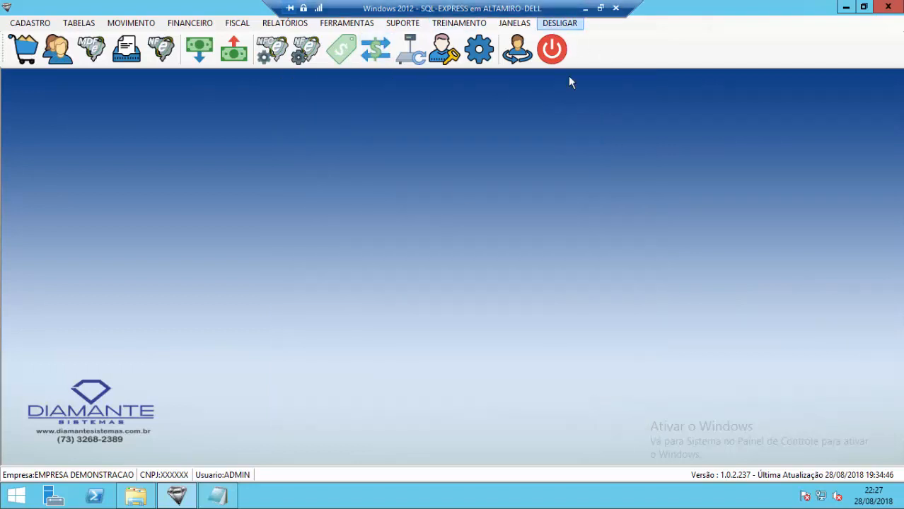